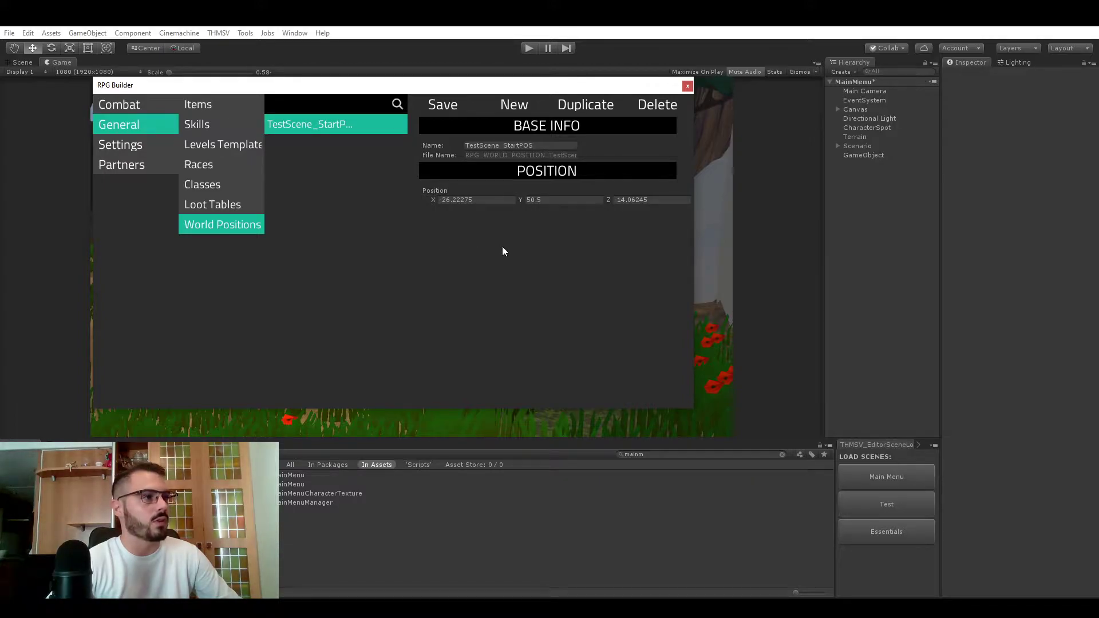
Examine the TestScene_StartPOS world position's X, Y and Z coordinates and the starting position assigned to the Dwarf race.
left_click(503, 200)
left_click(557, 200)
left_click(663, 200)
left_click(491, 200)
left_click(550, 199)
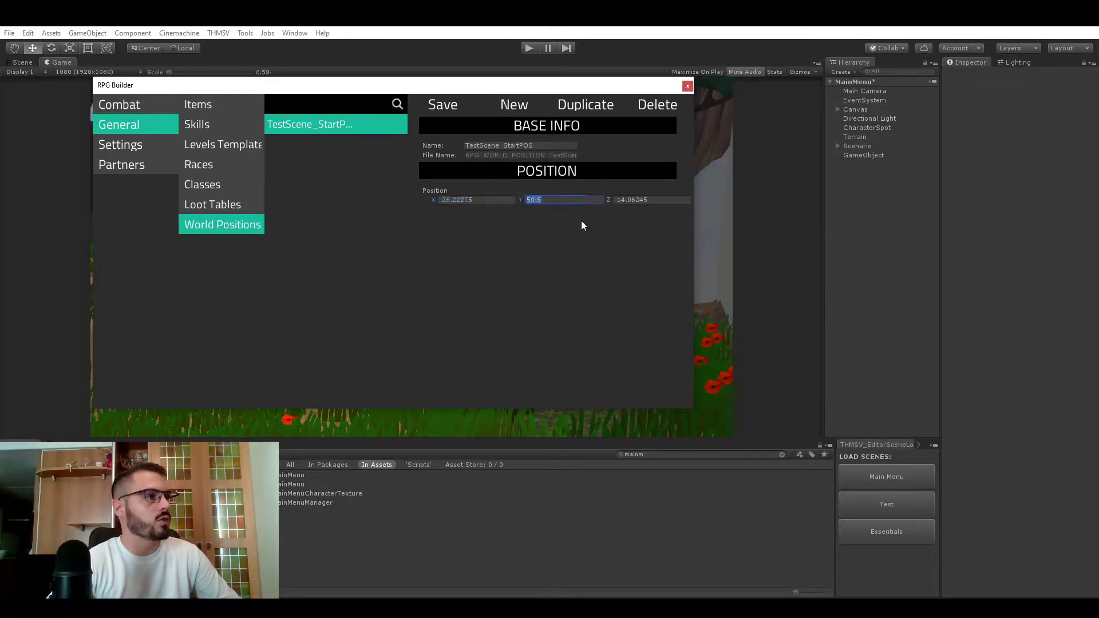
key("Tab")
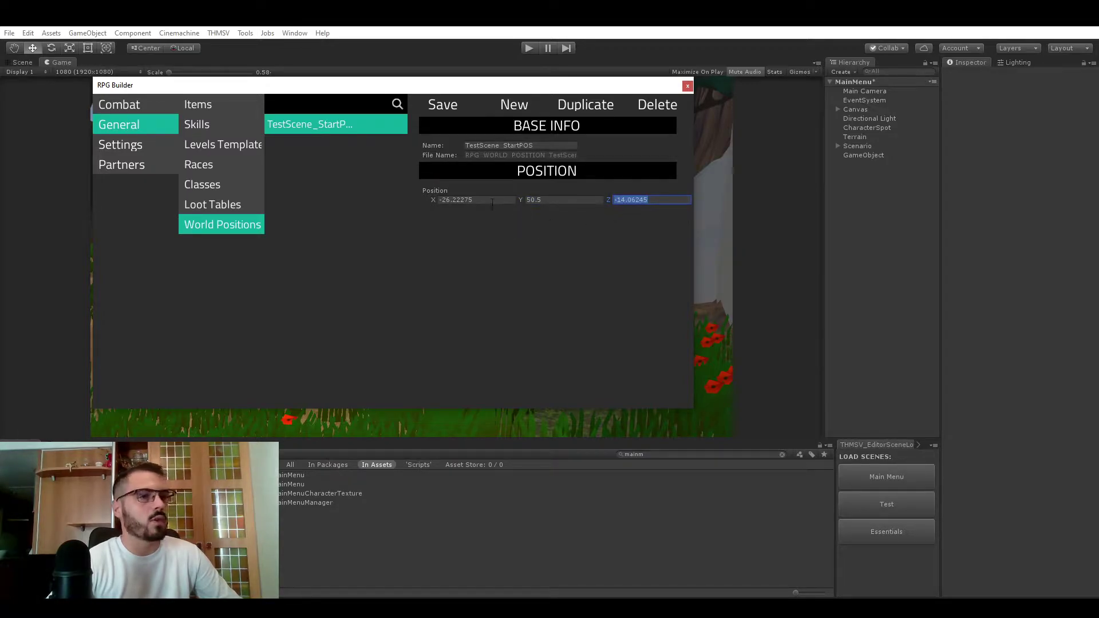
left_click(493, 201)
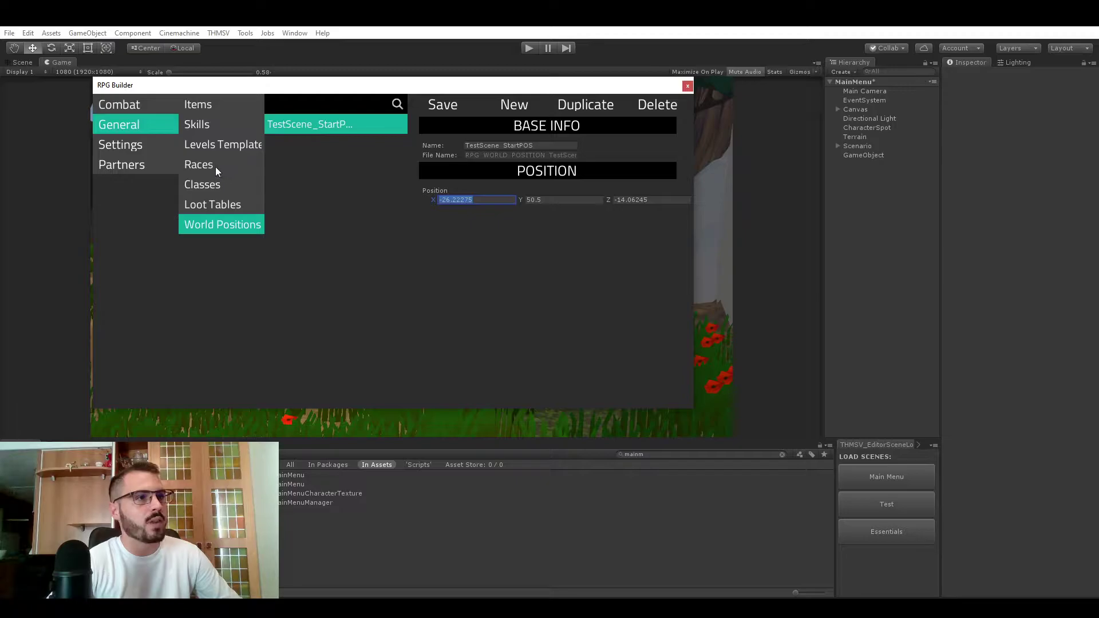
left_click(200, 166)
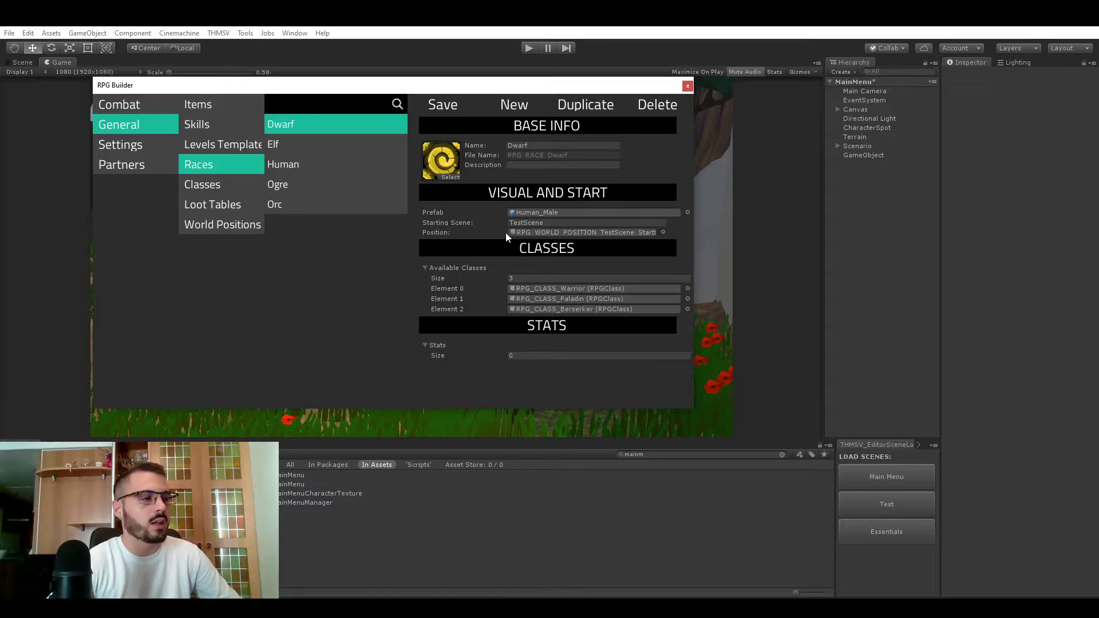
left_click(240, 221)
key("Tab")
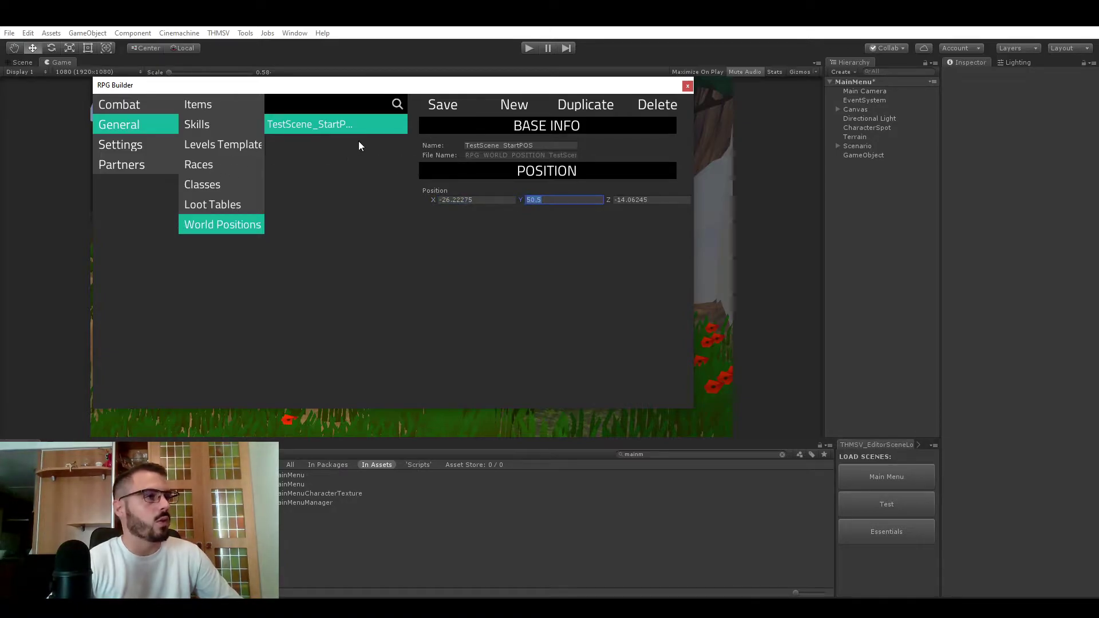
Close RPG Builder and load the Test scene.
left_click(688, 86)
left_click(887, 504)
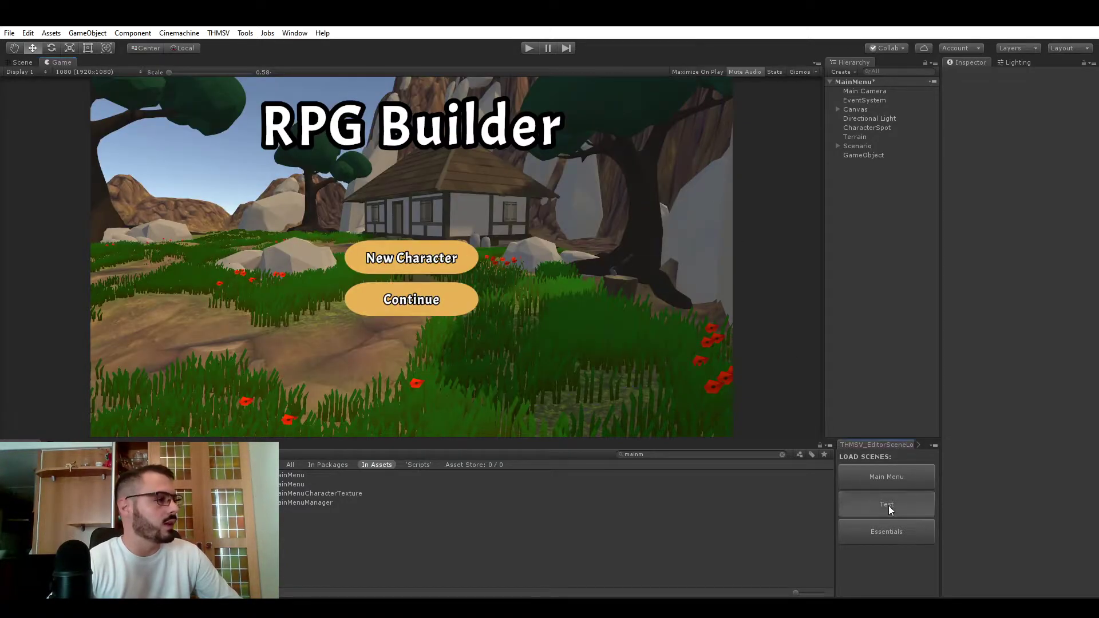
left_click(541, 342)
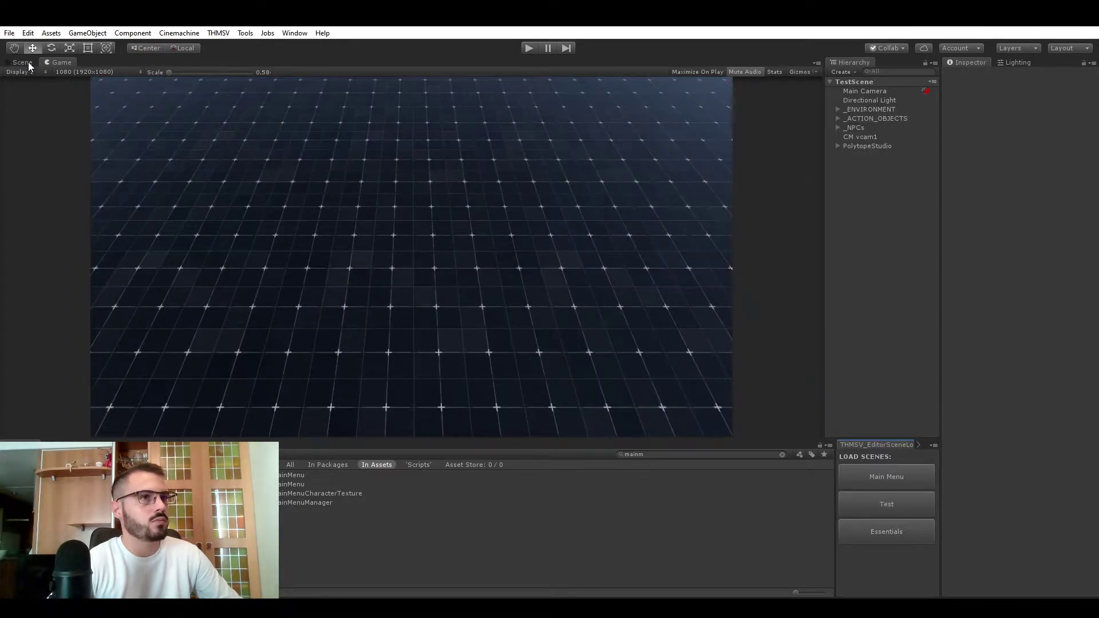
Show the test scene in the Scene view and add a 3D sphere as a position marker.
left_click(29, 63)
right_click_drag(273, 223, 379, 186)
right_click_drag(493, 212, 364, 260)
right_click_drag(567, 275, 366, 218)
left_click(81, 34)
mouse_move(117, 86)
left_click(269, 99)
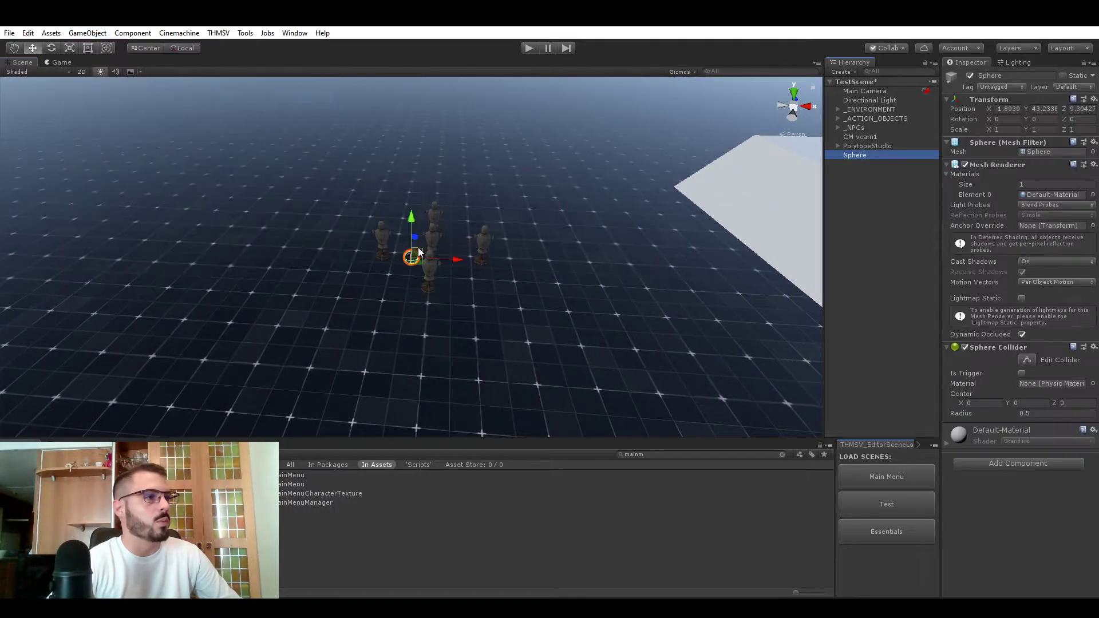
Move the sphere beside the group of statues, to about X 1.56, Y 51.17, Z -0.21.
scroll(431, 257, "up", 5)
left_click_drag(412, 221, 418, 350)
scroll(417, 351, "down", 4)
left_click_drag(403, 279, 309, 221)
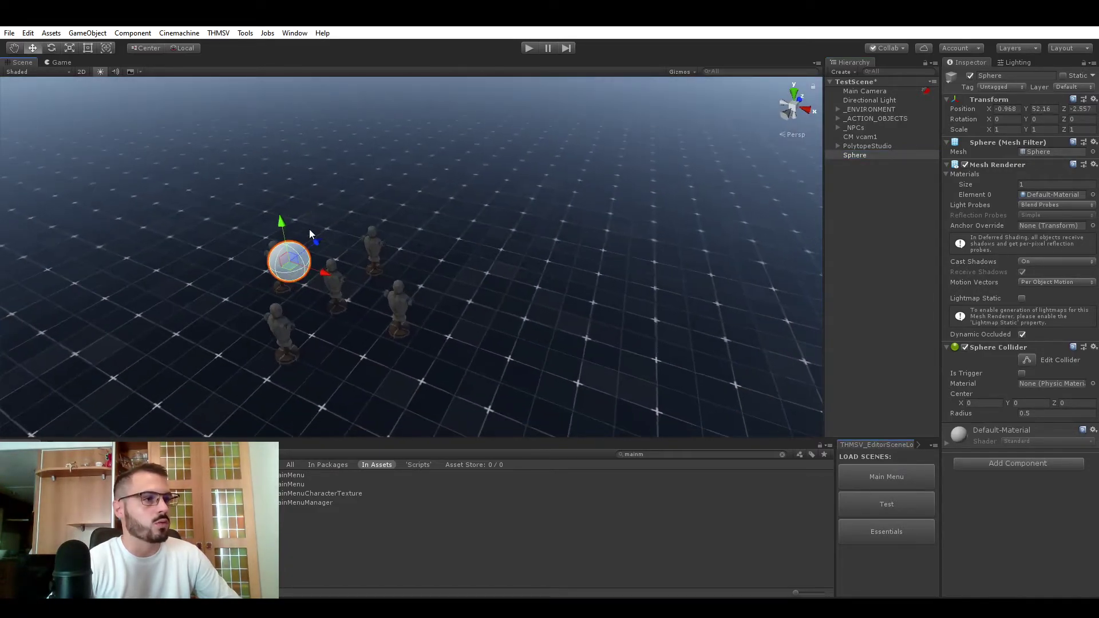
left_click_drag(298, 267, 425, 281)
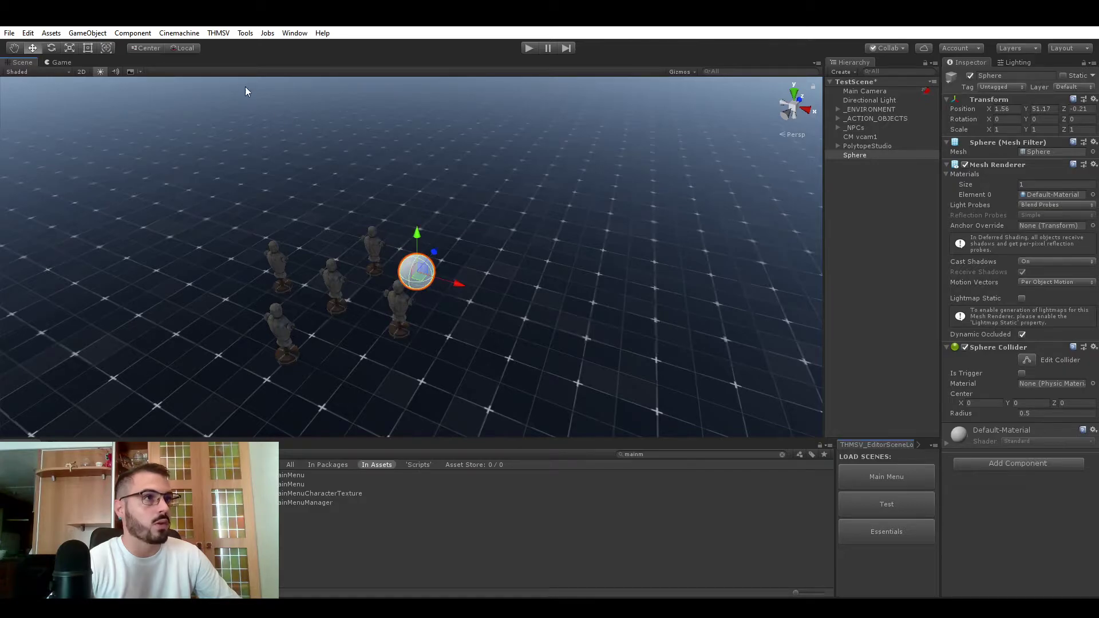
Reopen RPG Builder and create a new world position named StartPos1.
left_click(218, 33)
left_click(246, 46)
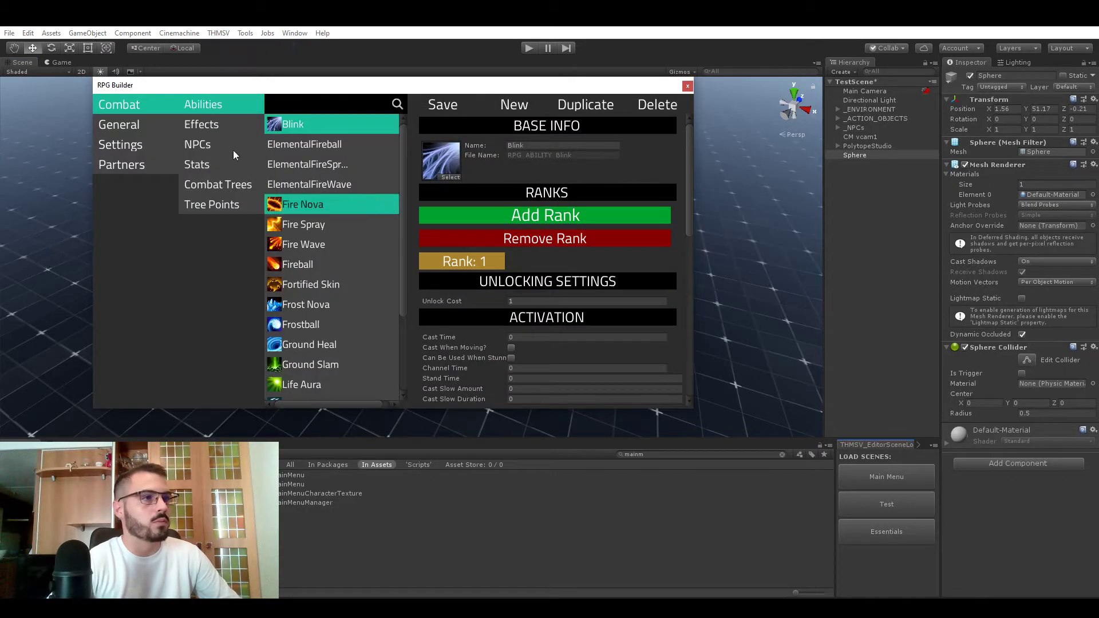
left_click(145, 127)
left_click(223, 224)
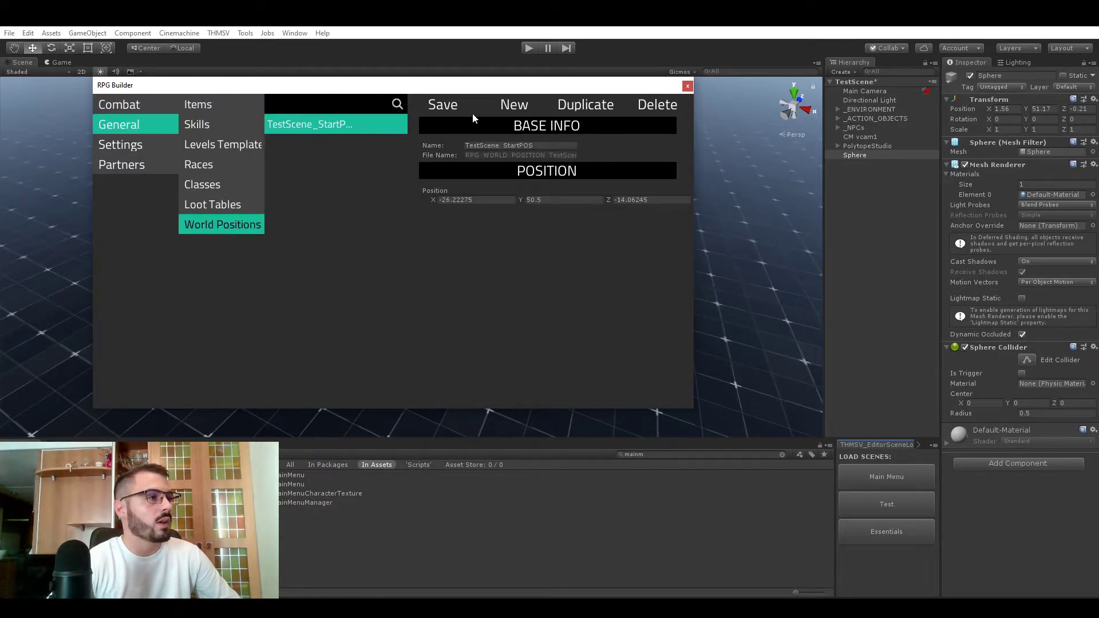
left_click(514, 104)
left_click(499, 144)
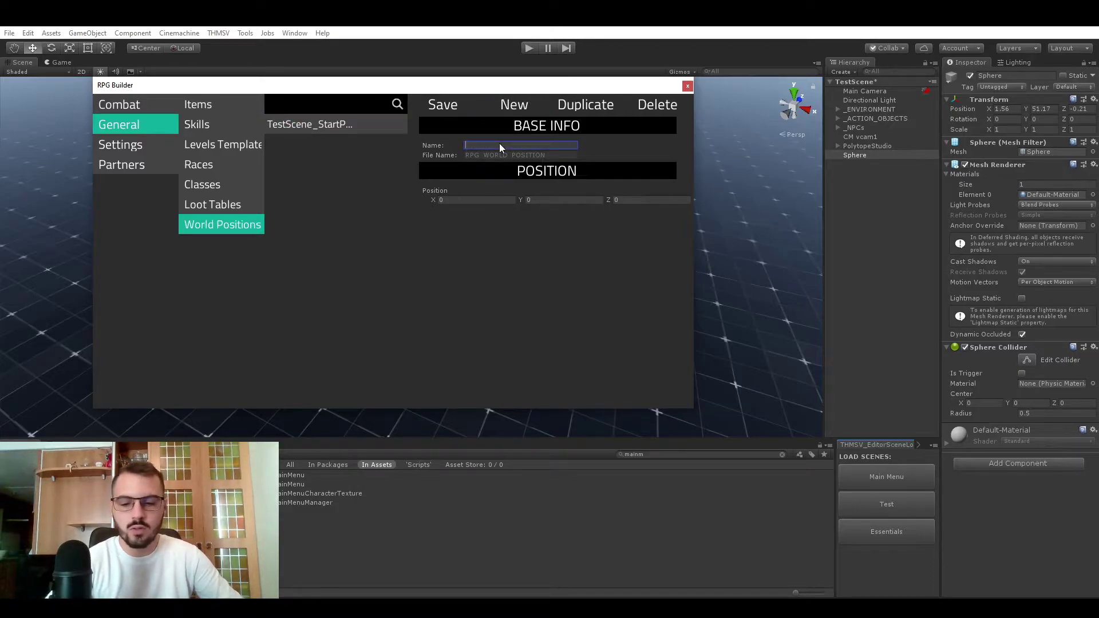
type("StartPos1")
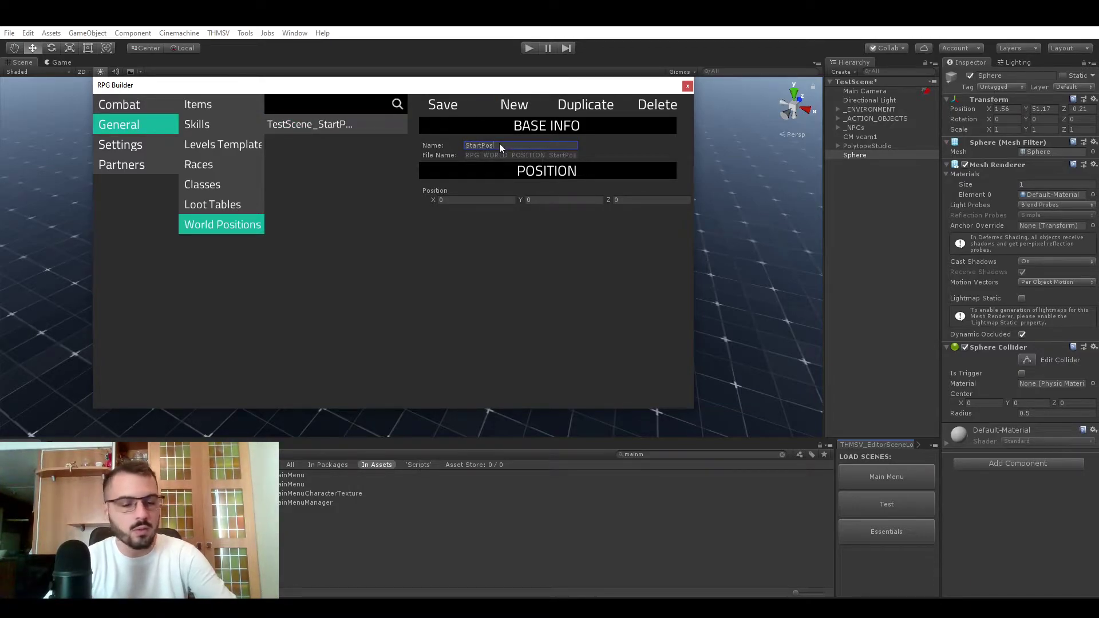
Copy the sphere's coordinates X 1.56, Y 51.17, Z -0.21 into StartPos1's position and save it.
left_click(1015, 109)
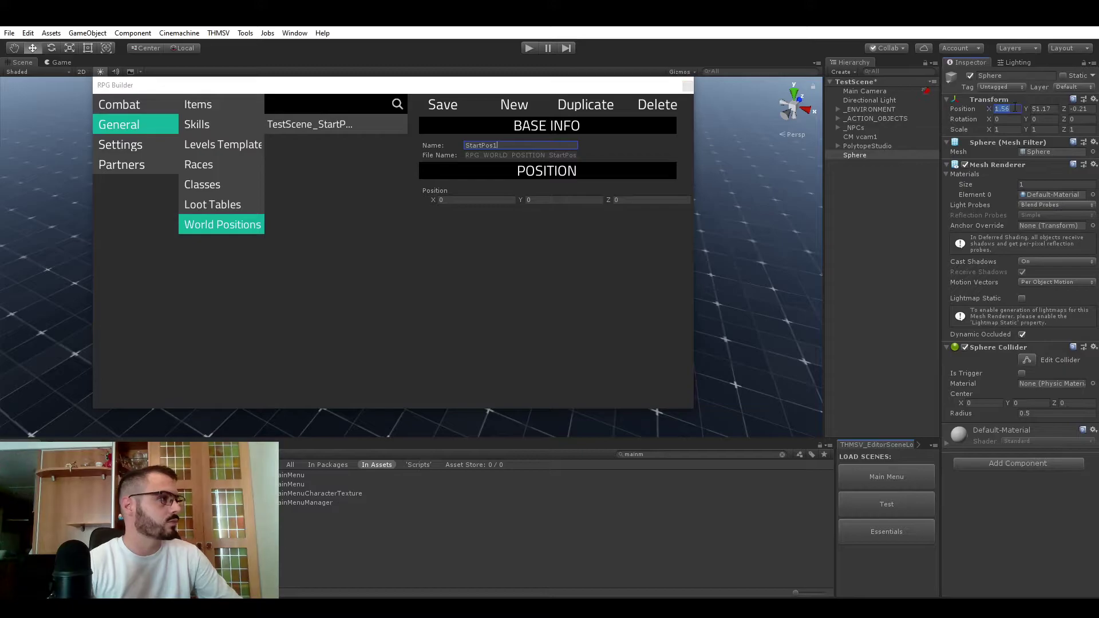
key("ctrl+c")
left_click(475, 199)
key("ctrl+v")
left_click(1056, 108)
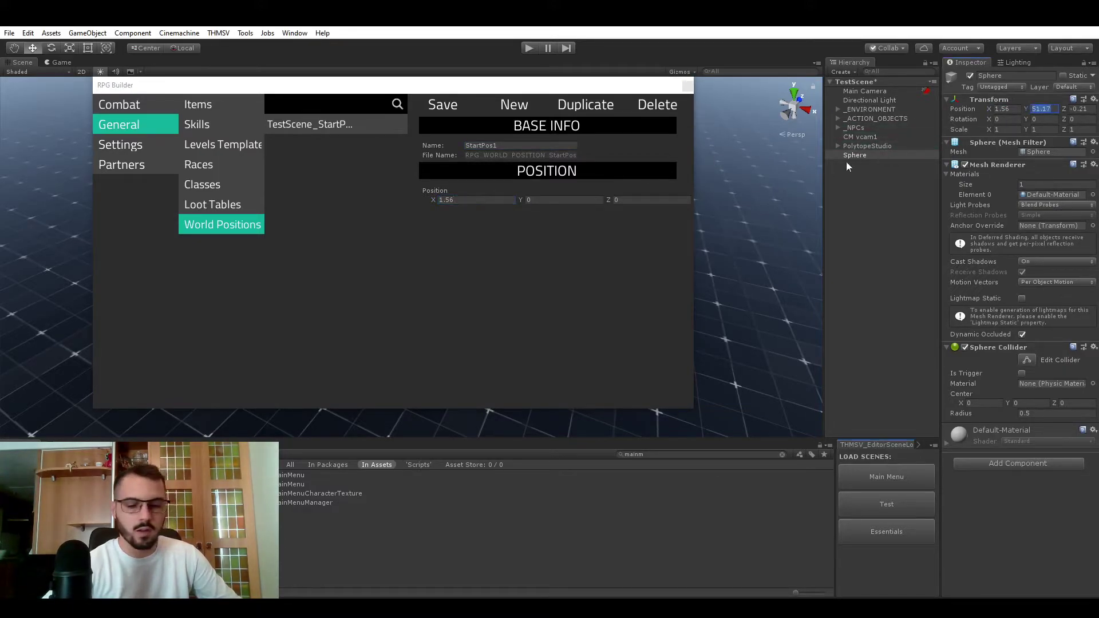
left_click(597, 200)
left_click(1082, 108)
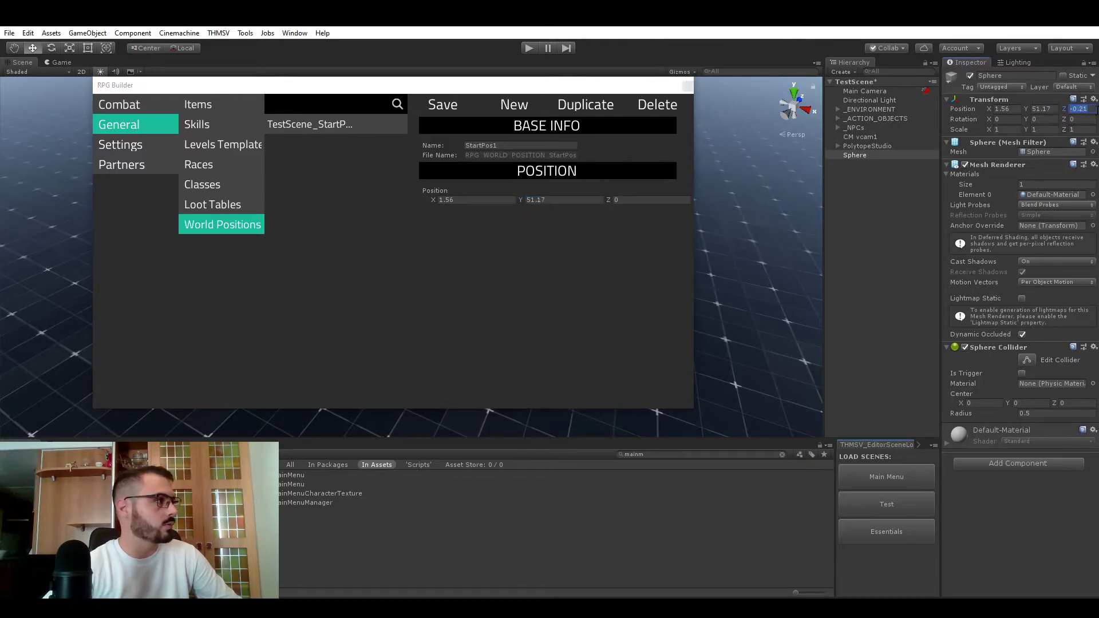
left_click(645, 200)
key("ctrl+v")
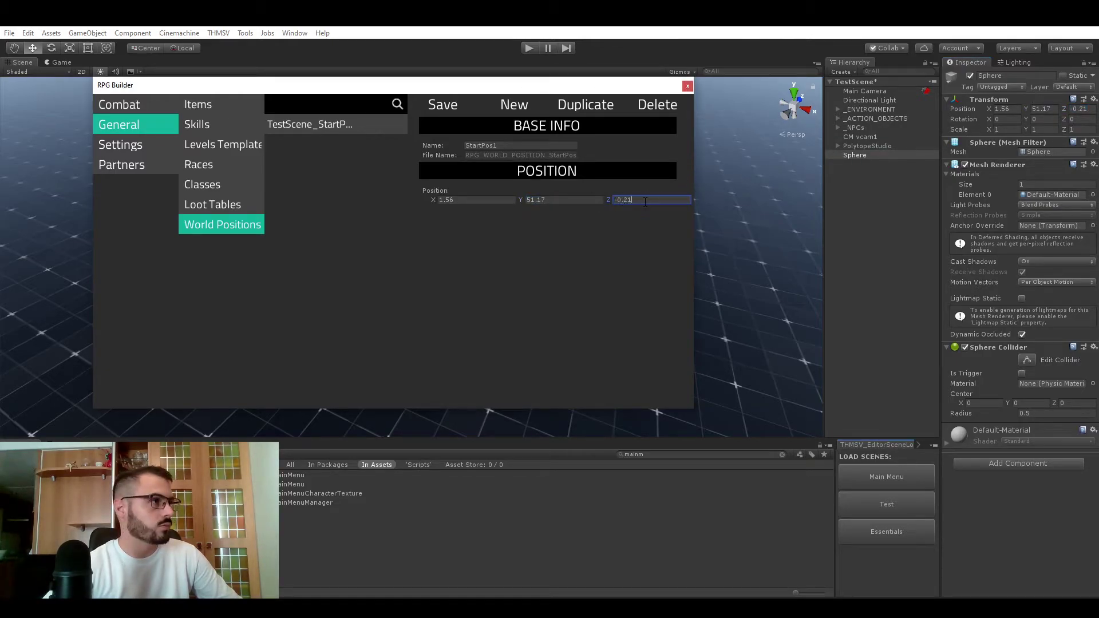
left_click(450, 109)
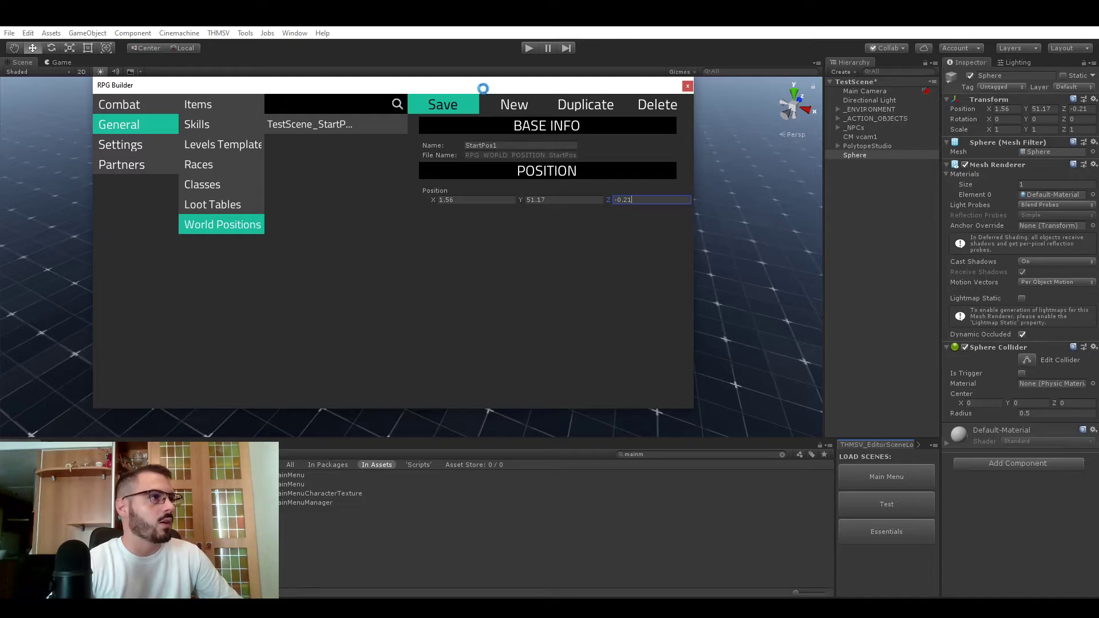
Move the RPG Builder window aside and place the sphere at a second spot, about X 19.15, Y 54.17, Z -7.8.
left_click_drag(450, 85, 448, 471)
right_click_drag(391, 233, 457, 228)
middle_click_drag(456, 228, 410, 258)
left_click_drag(228, 275, 555, 333)
middle_click_drag(589, 338, 502, 290)
scroll(502, 291, "up", 3)
left_click_drag(459, 260, 458, 301, "ctrl")
scroll(438, 272, "down", 3)
Bring RPG Builder back into view, duplicate the StartPos1 world position and rename the copy StartPos2.
left_click_drag(370, 468, 343, 106)
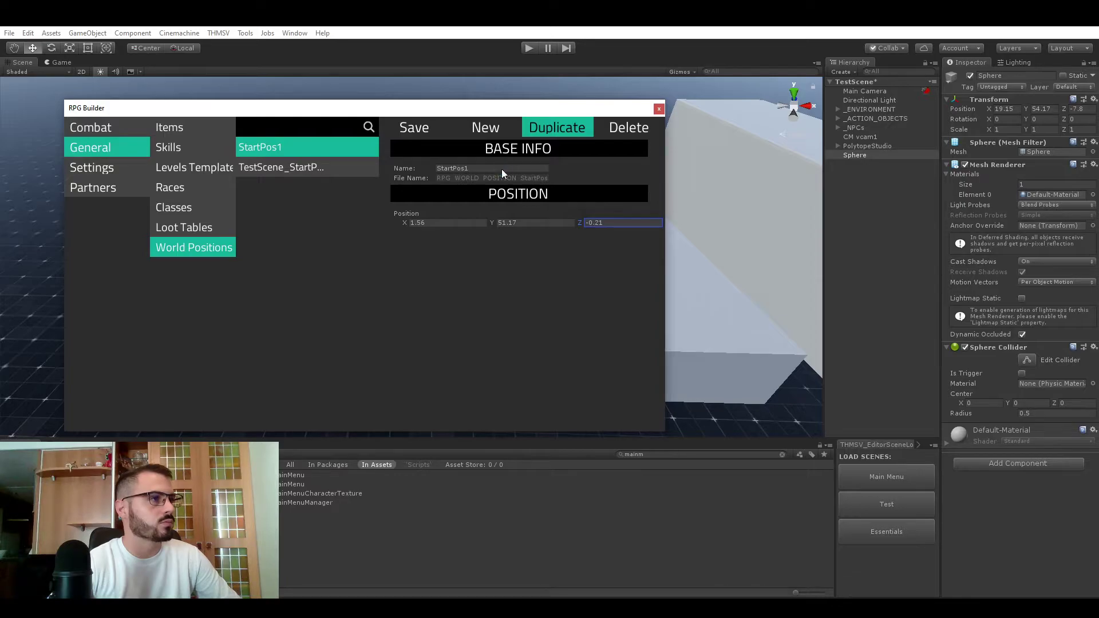
left_click(467, 169)
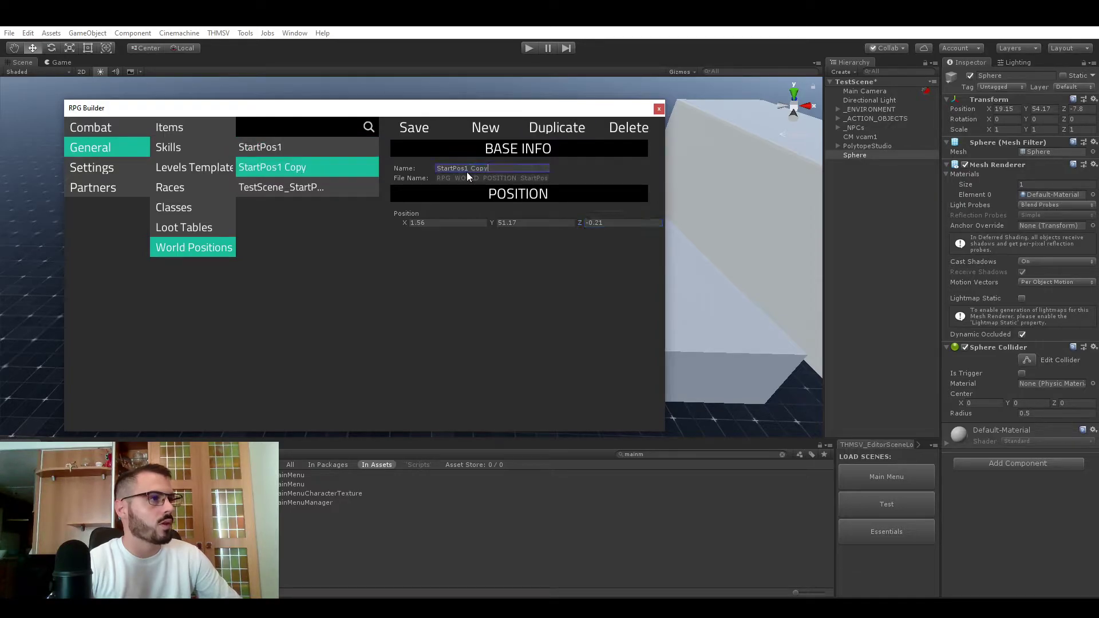
Copy the sphere's coordinates X 19.15, Y 54.17, Z -7.8 into StartPos2's position and save it.
left_click(1003, 109)
key("ctrl+c")
left_click(447, 223)
key("ctrl+v")
left_click(1039, 109)
key("ctrl+c")
left_click(535, 223)
key("ctrl+v")
left_click(1077, 109)
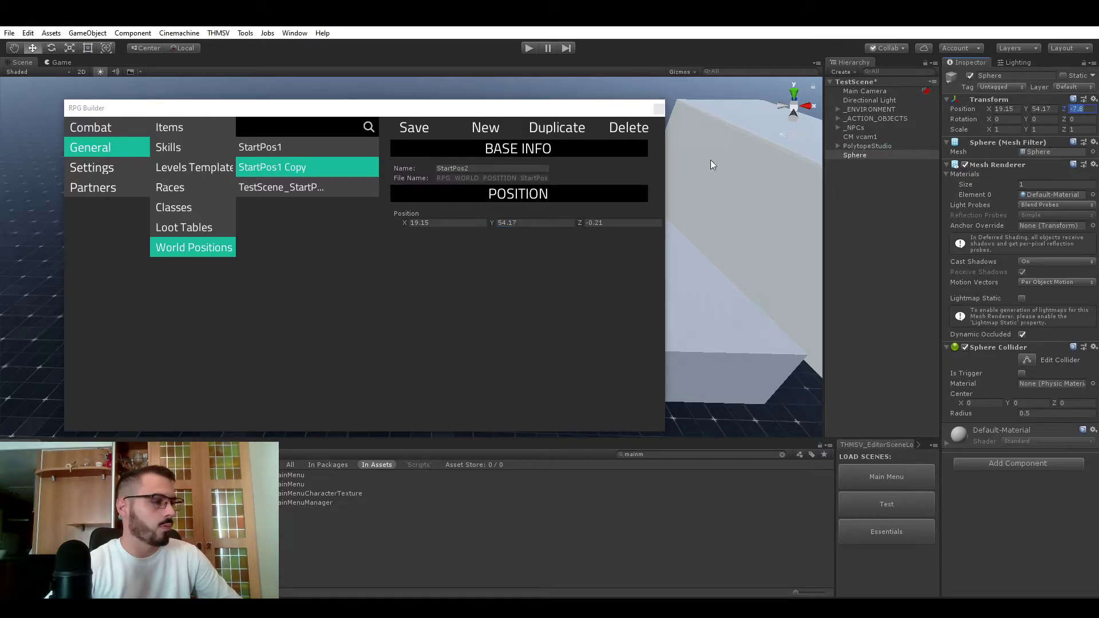
key("ctrl+c")
left_click(629, 224)
key("ctrl+v")
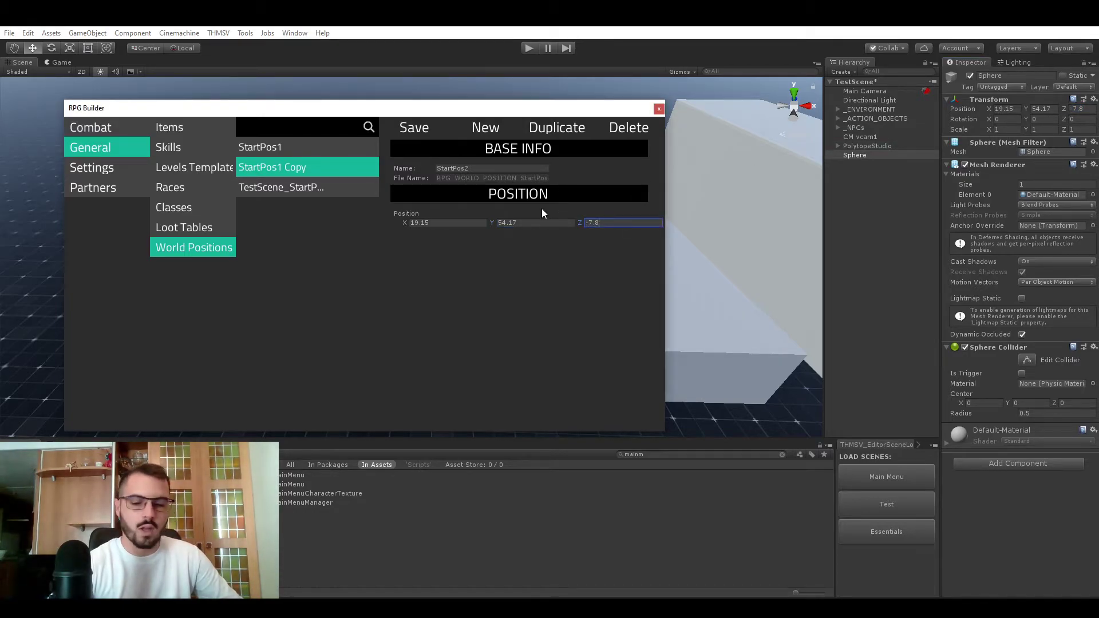
left_click(418, 129)
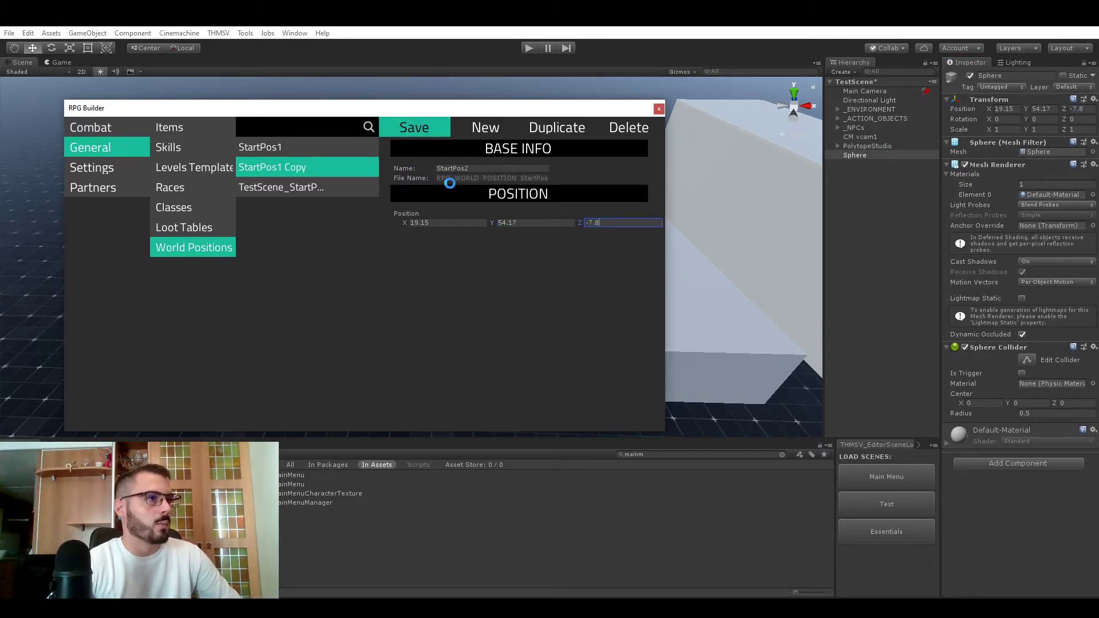
left_click(339, 161)
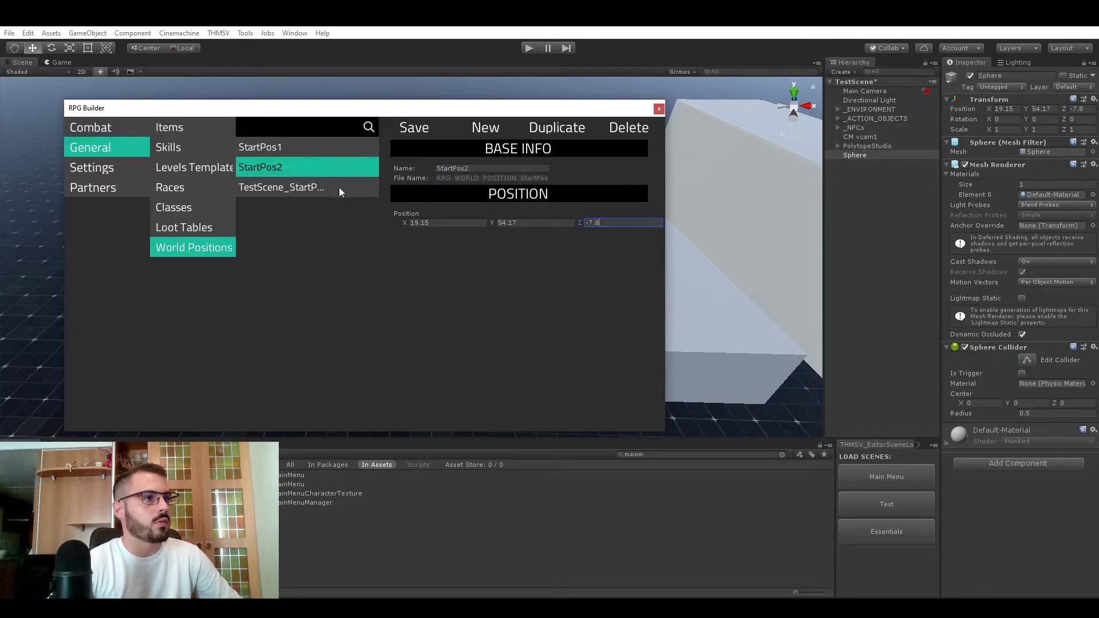
left_click_drag(349, 110, 385, 98)
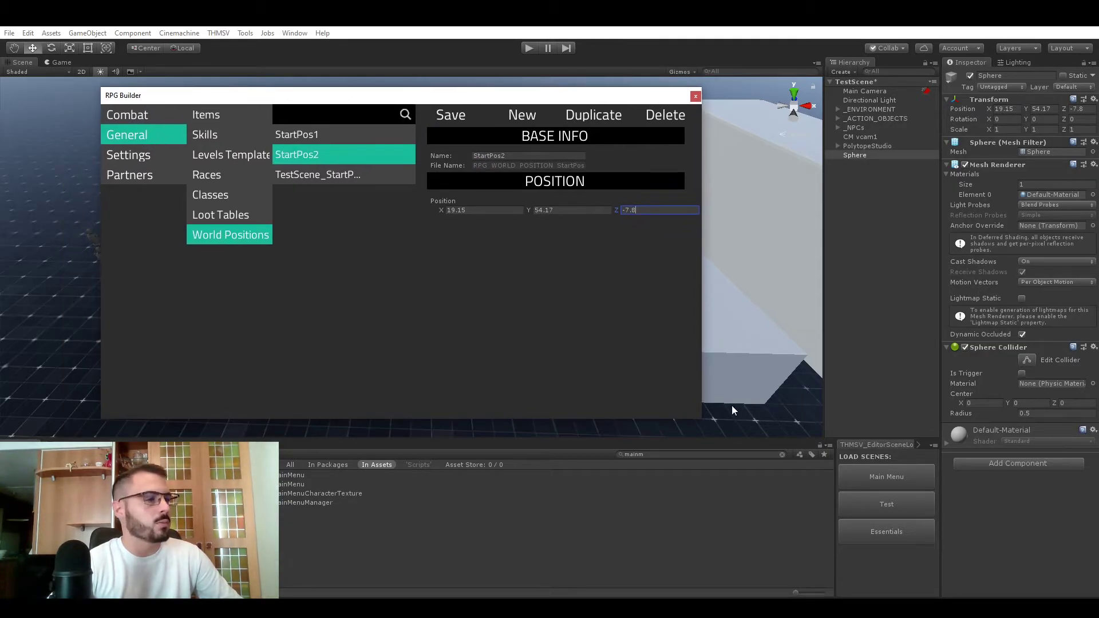
Load the Essentials scene and close the RPG Builder window.
left_click(896, 537)
left_click(545, 344)
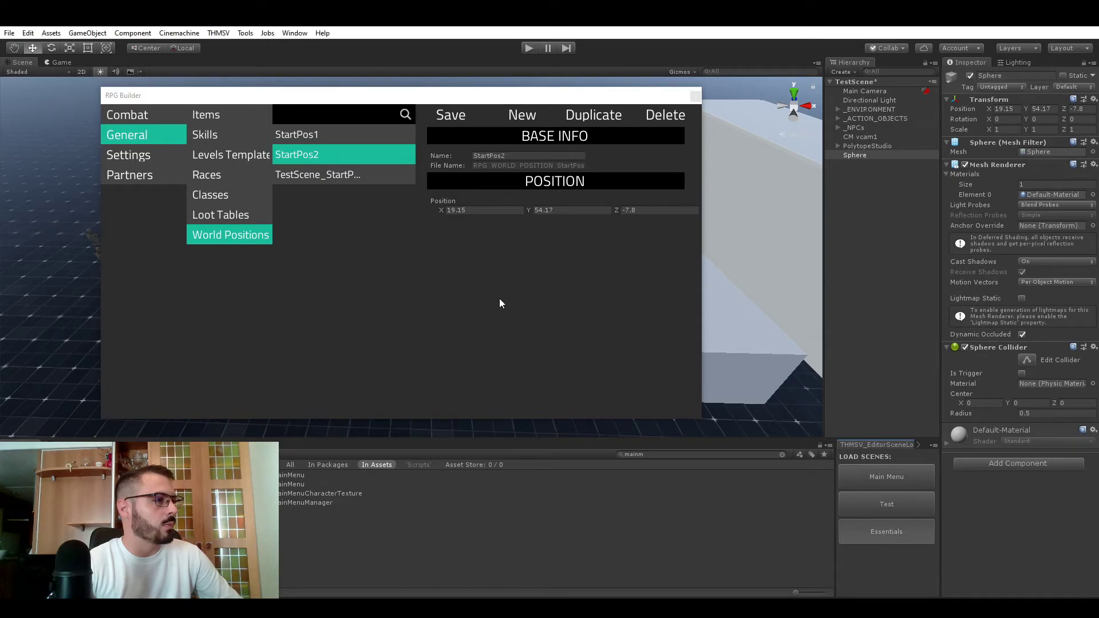
left_click(695, 96)
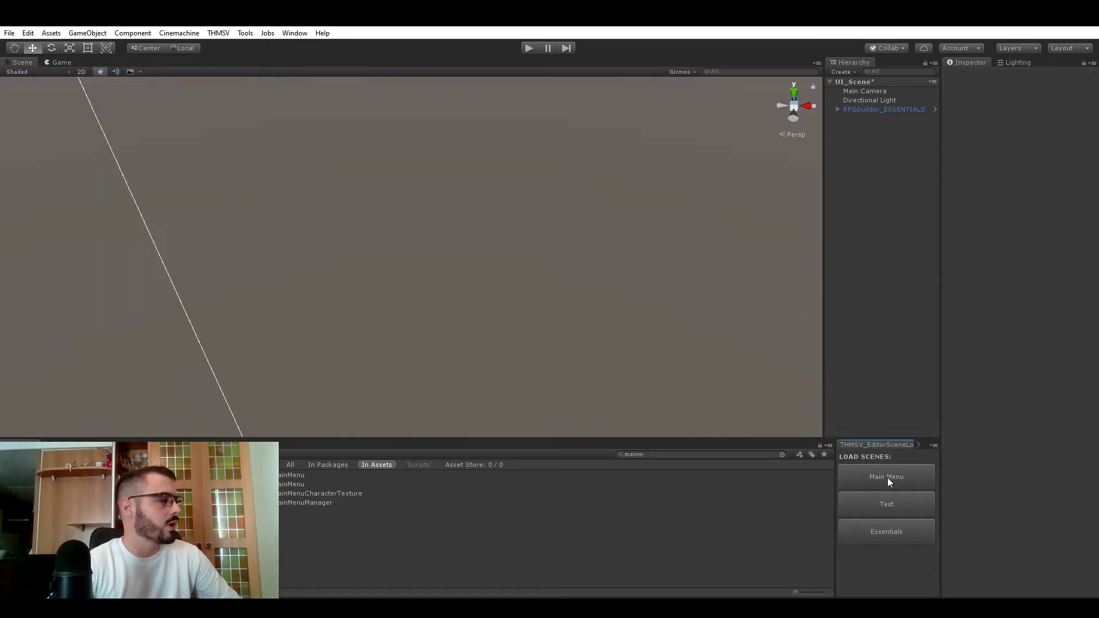
Load the Main Menu scene and show it in the Game view.
left_click(888, 478)
left_click(536, 343)
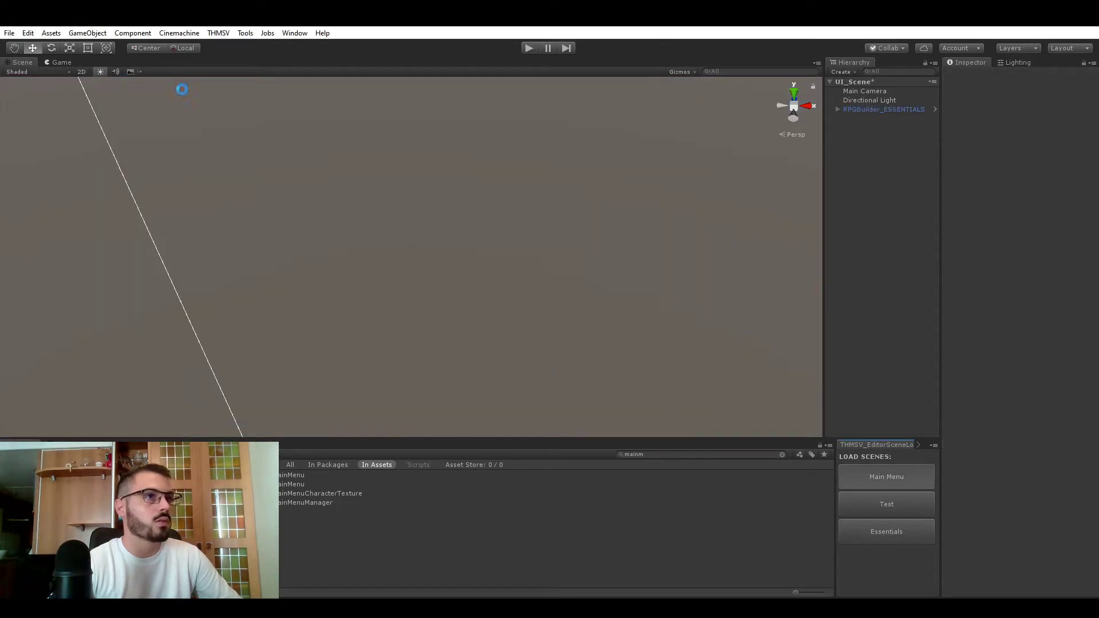
left_click(59, 62)
Reopen RPG Builder, assign RPG_WORLD_POSITION_StartPos1 as the Dwarf race's starting position and save the race.
left_click(219, 32)
left_click(232, 44)
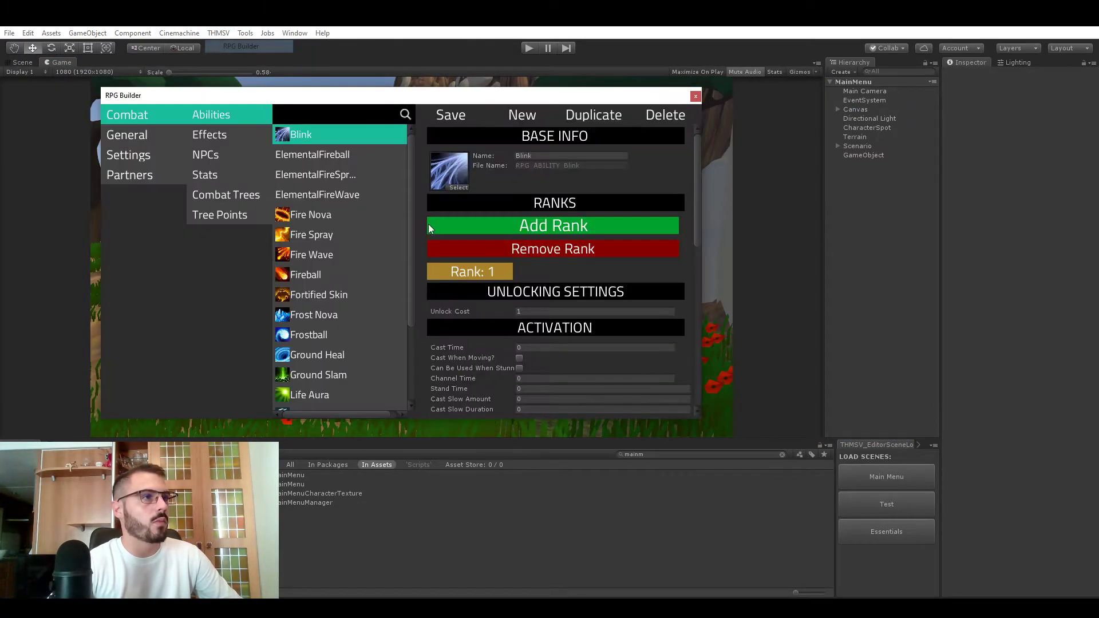
left_click(169, 137)
left_click(221, 179)
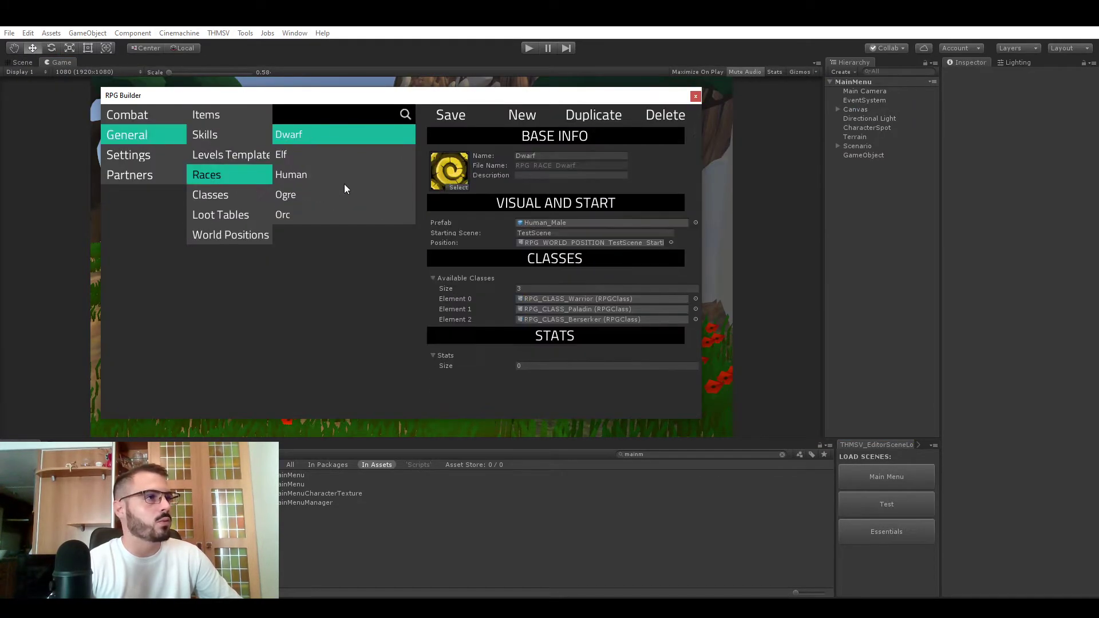
left_click(671, 243)
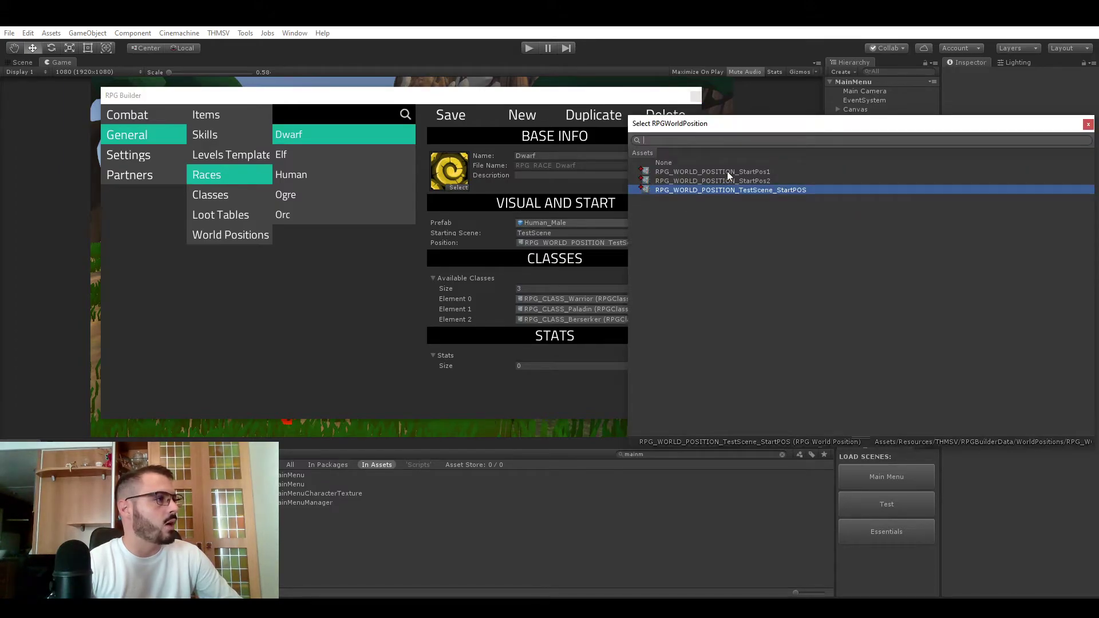
double_click(713, 172)
left_click(458, 117)
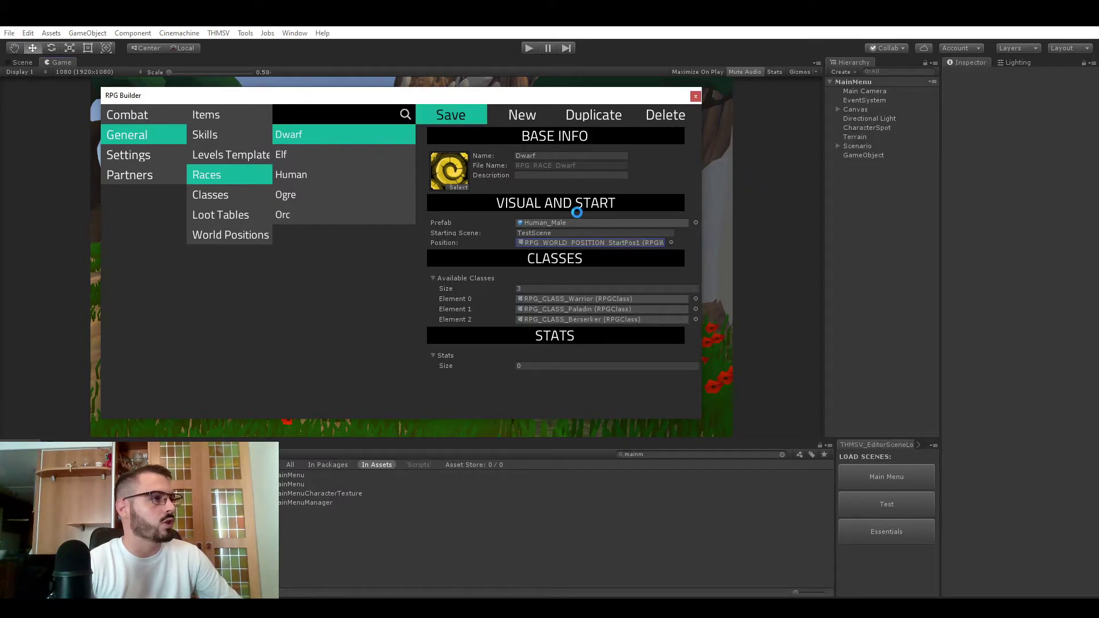
Assign RPG_WORLD_POSITION_StartPos2 as the Orc race's starting position and save the race.
left_click(307, 217)
left_click(671, 244)
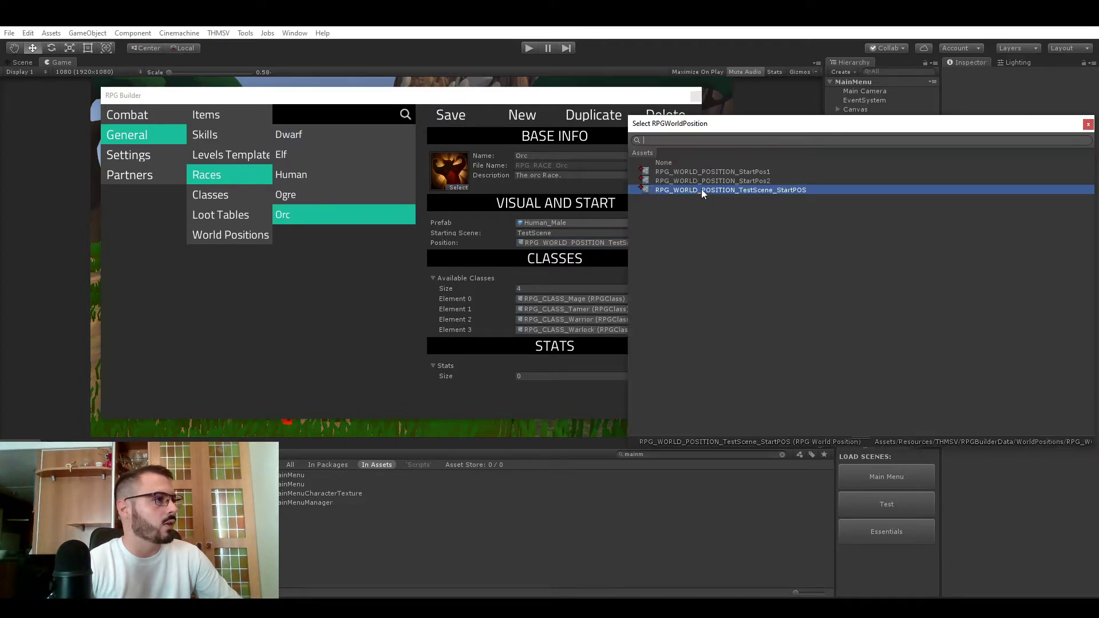
double_click(717, 181)
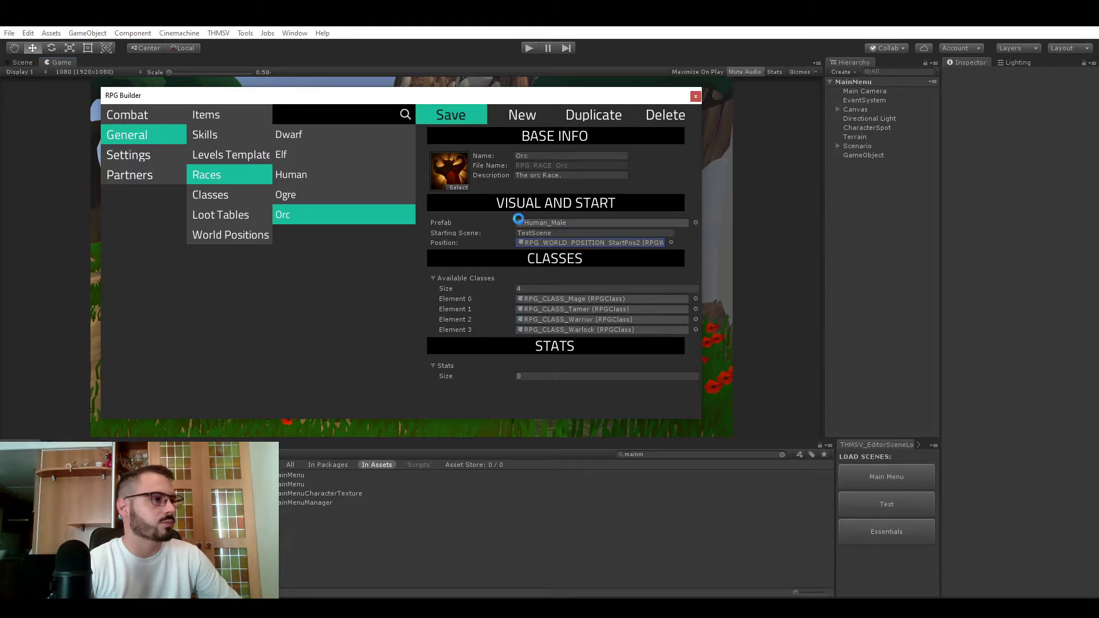
Close RPG Builder and playtest the Dwarf starting position with a new Dwarf Warrior character named 1, ending Play mode after the spawn.
left_click(579, 235)
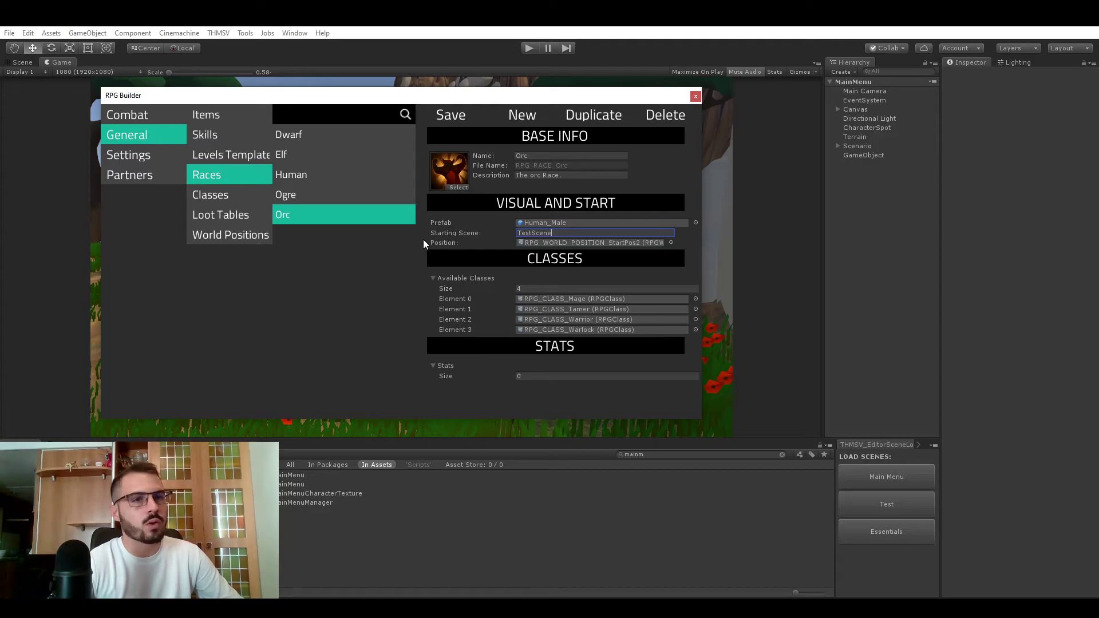
left_click(696, 96)
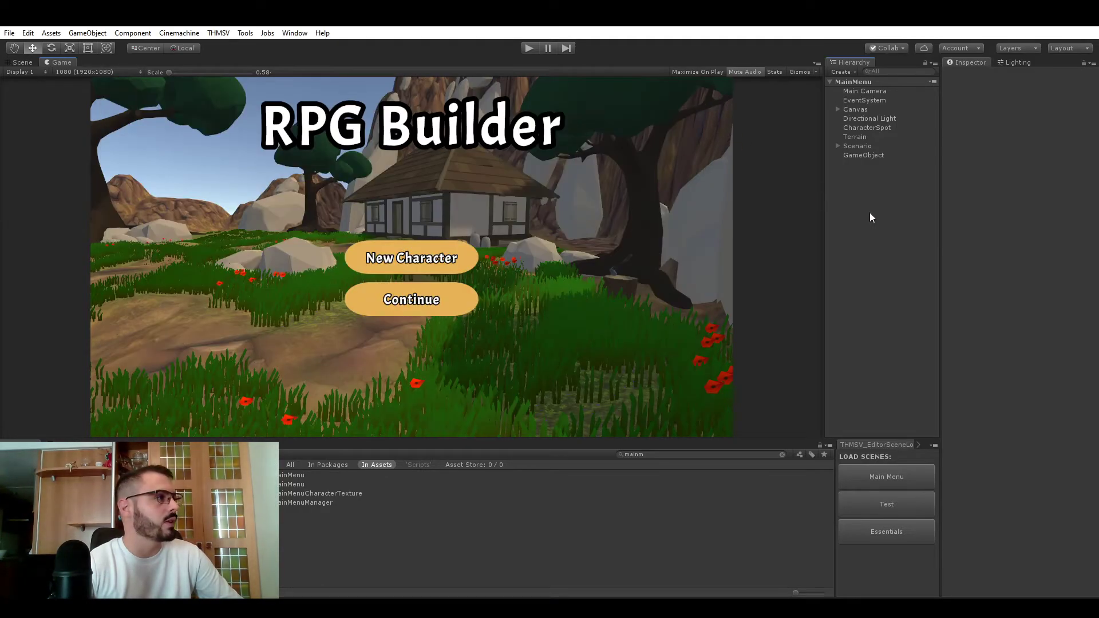
left_click(529, 48)
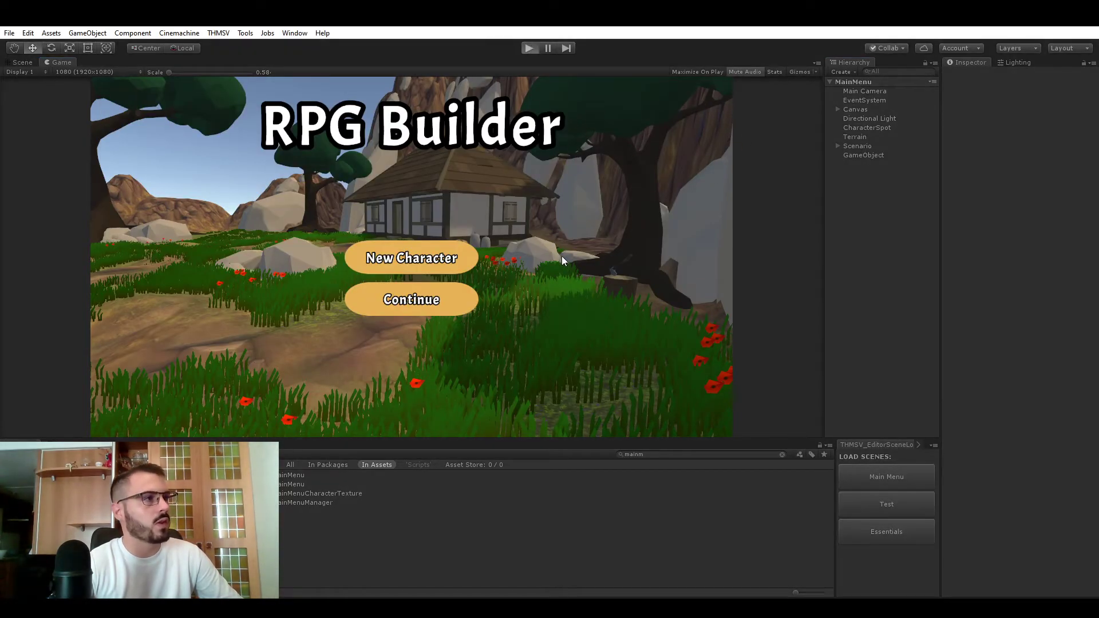
left_click(423, 257)
left_click(431, 386)
type("1")
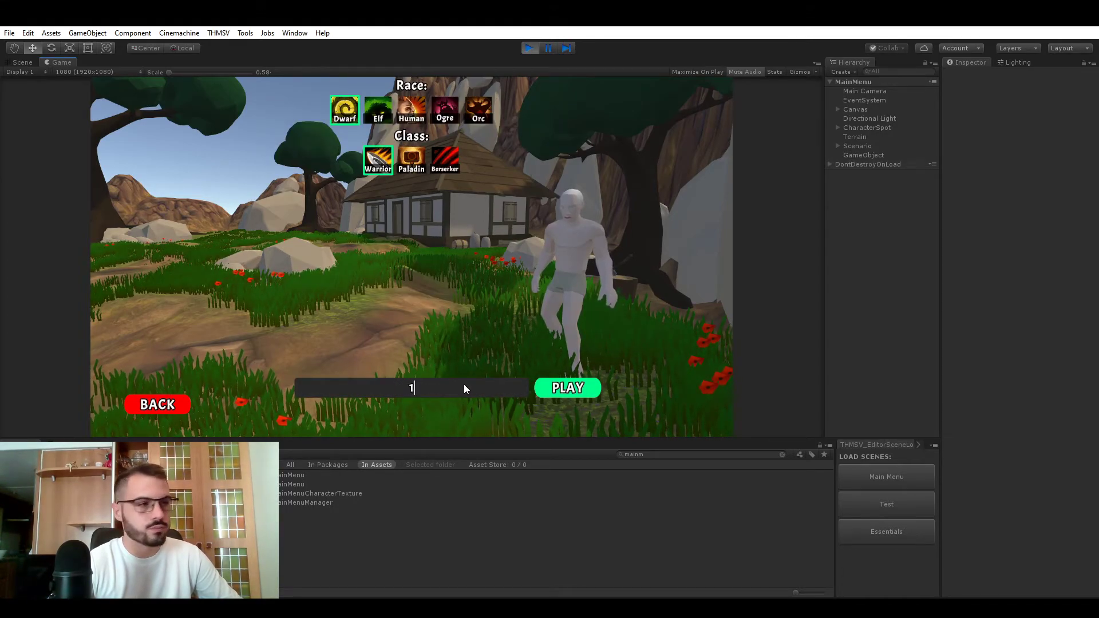
left_click(564, 388)
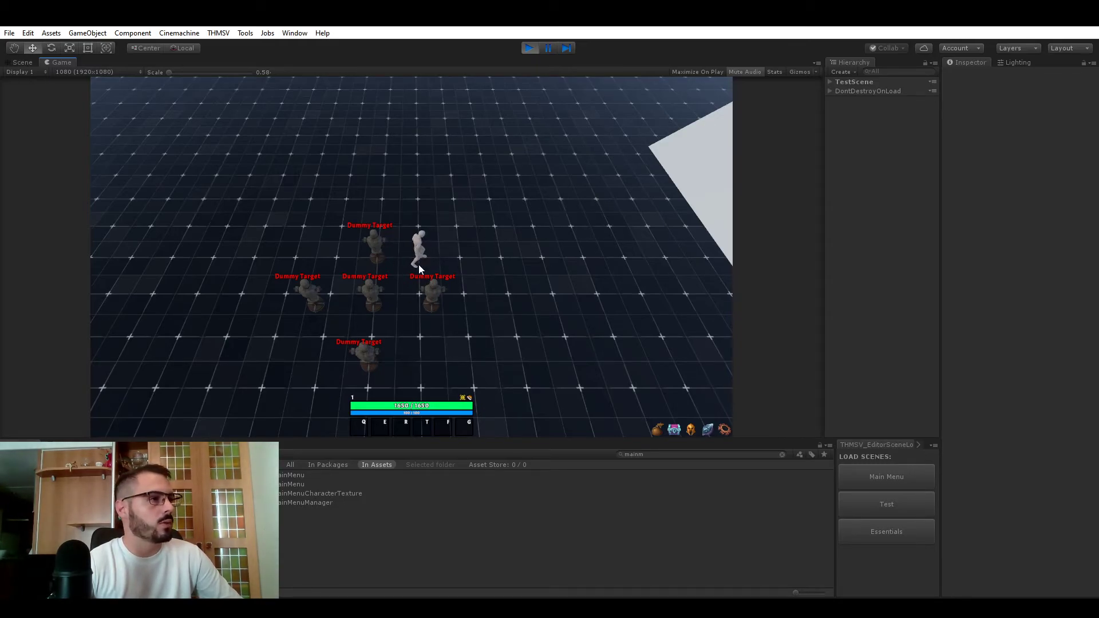
left_click(530, 48)
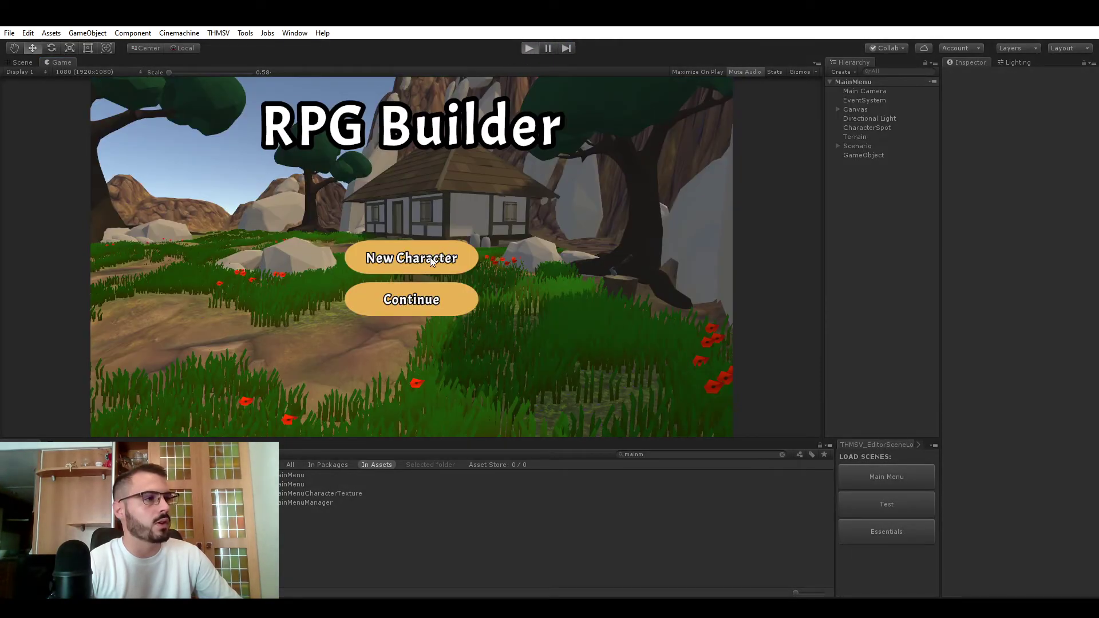
Playtest the Orc starting position with a new Orc character named z, moving it around the spawn point before ending Play mode.
key("ctrl+p")
left_click(420, 259)
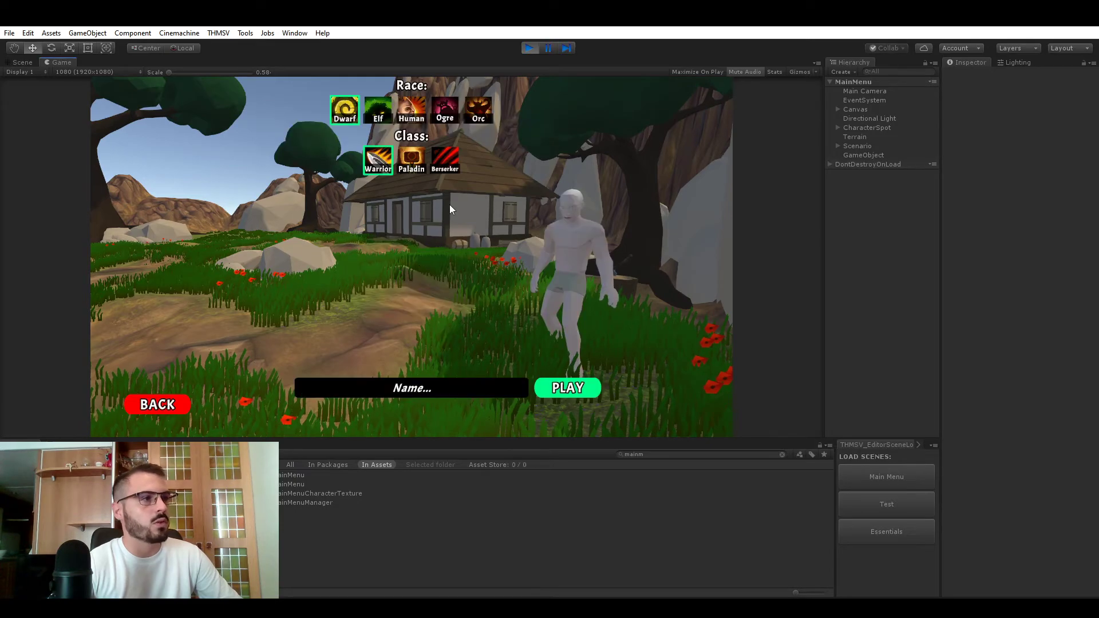
left_click(478, 114)
left_click(442, 391)
type("z")
left_click(566, 389)
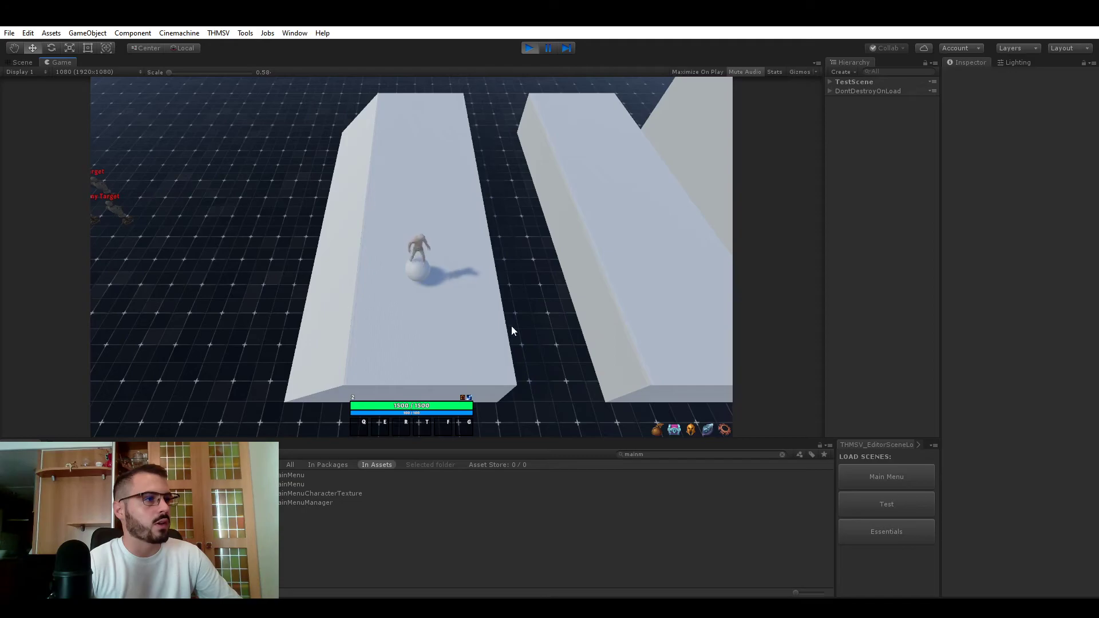
key("w")
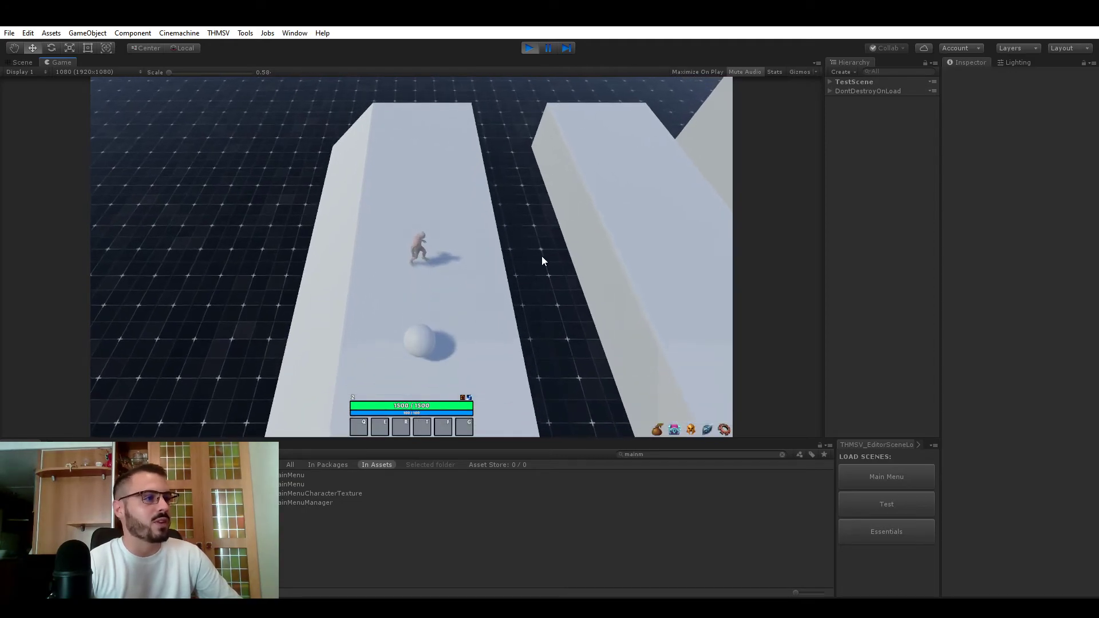
key("s")
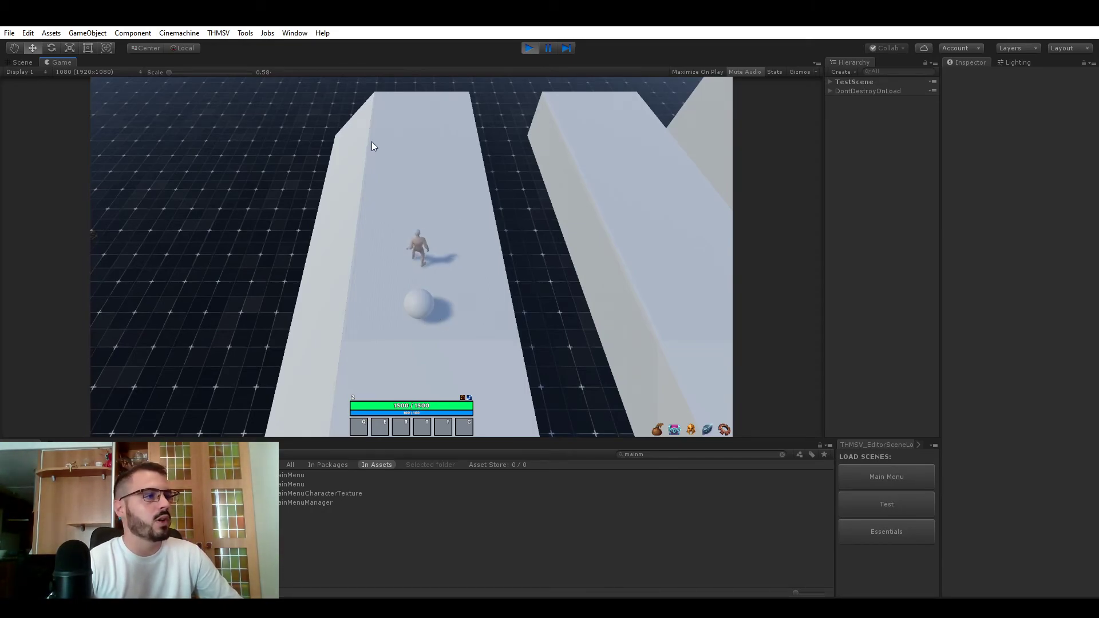
left_click(529, 48)
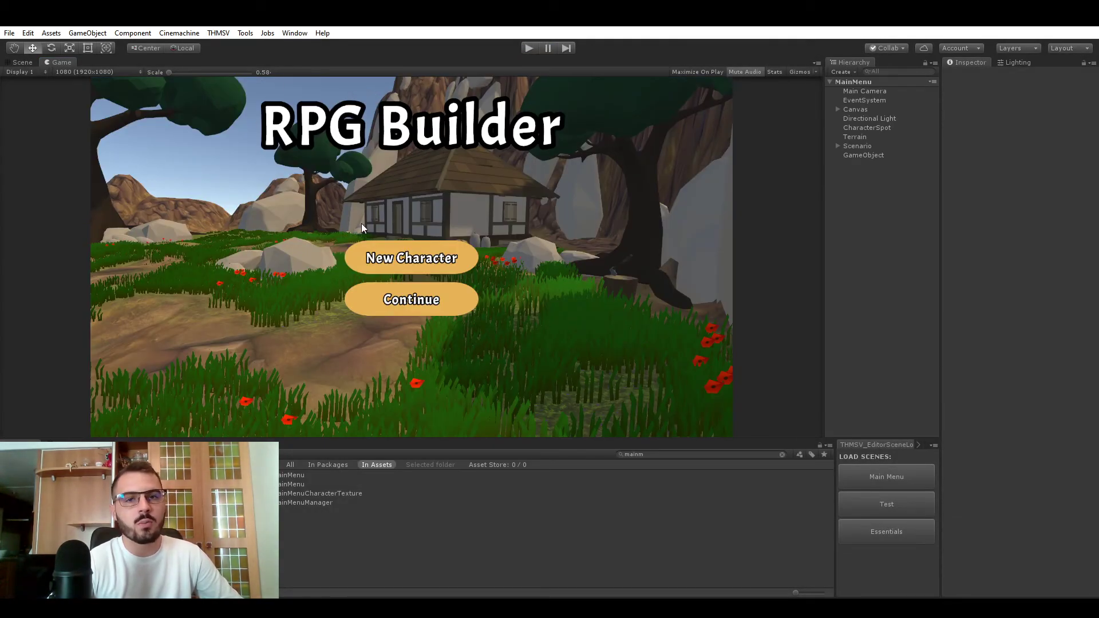
Reopen RPG Builder and display the Dwarf race's settings under the general races.
left_click(218, 33)
left_click(241, 47)
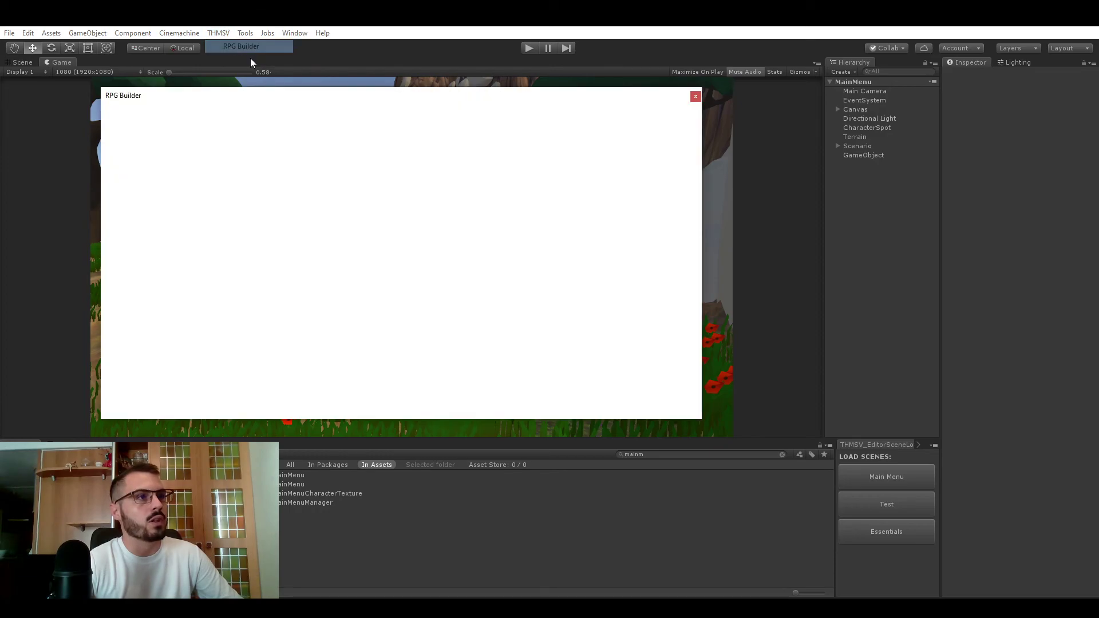
left_click_drag(288, 100, 295, 100)
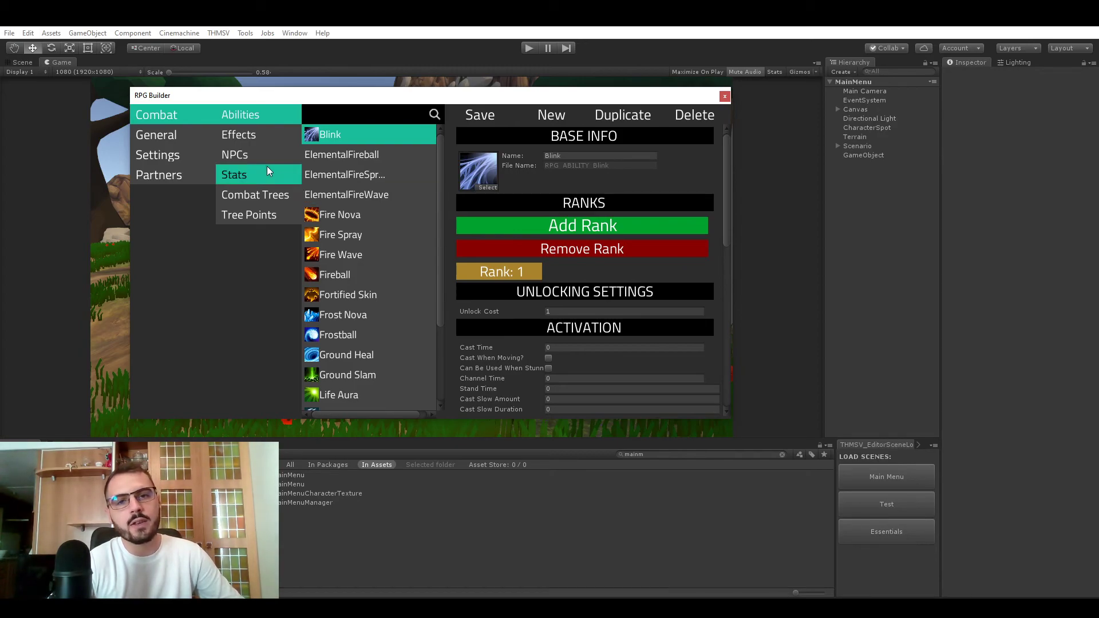
left_click(163, 136)
left_click(257, 178)
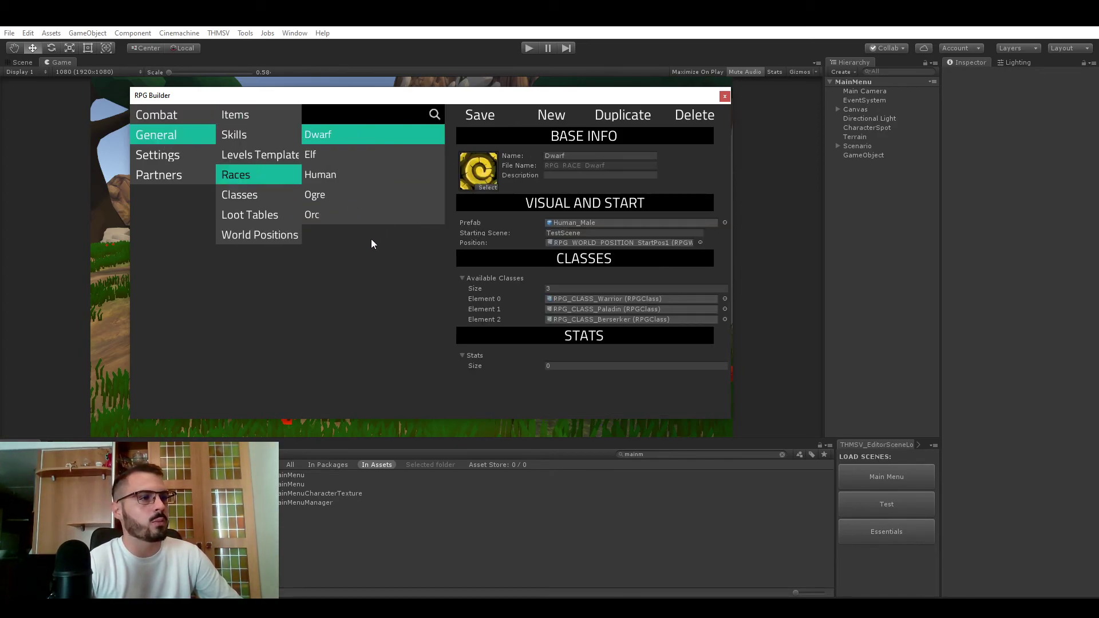